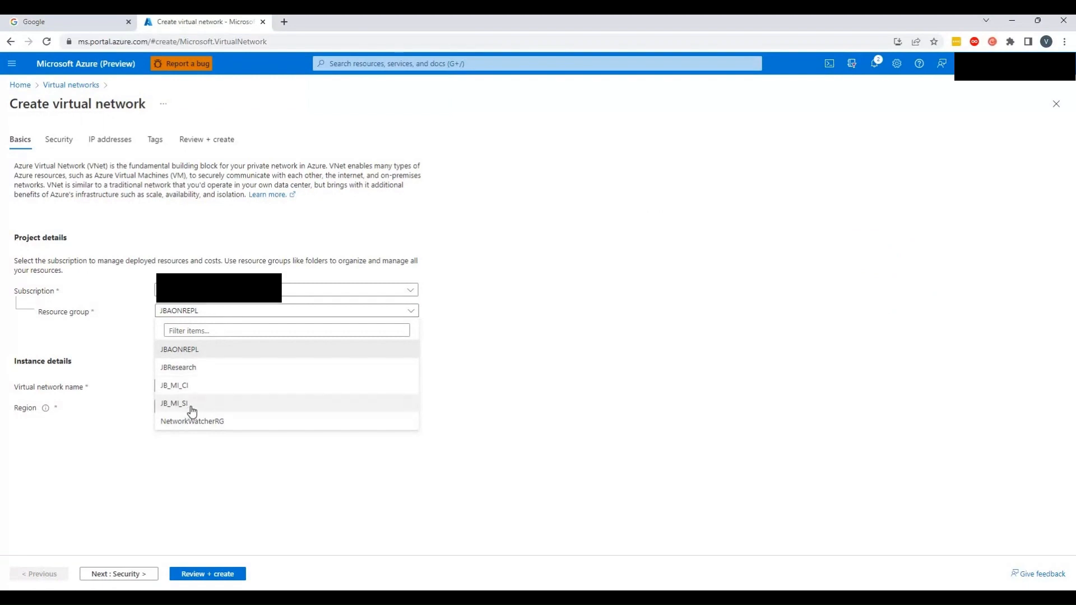
Choose the JB_MI_SI resource group and name the virtual network JB_SI_VNET
{"action": "left_click", "coordinate": [196, 403]}
{"action": "left_click", "coordinate": [205, 386]}
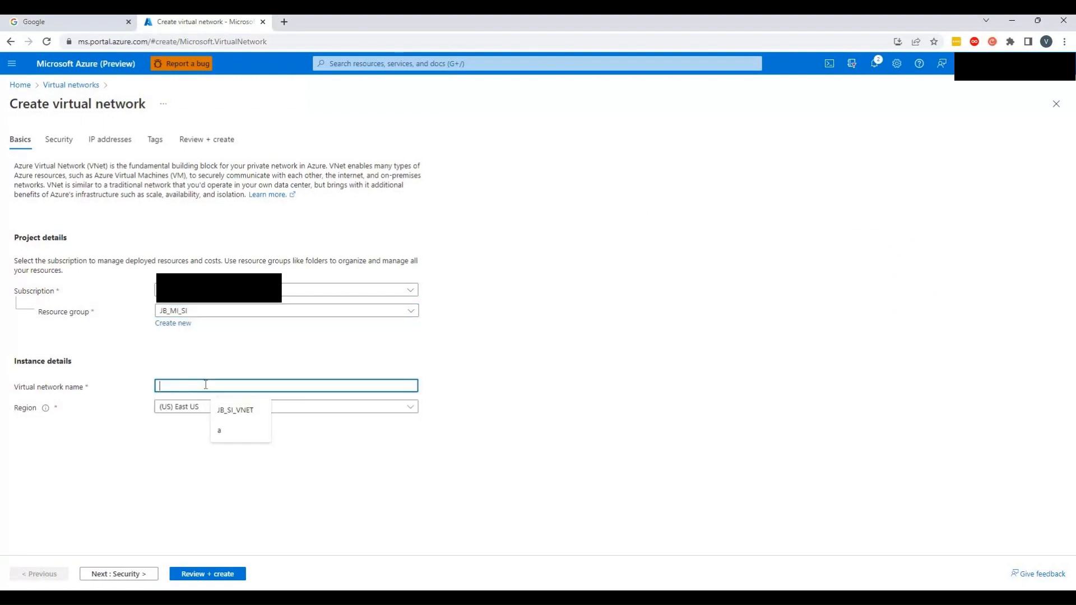
{"action": "key", "text": "Down"}
{"action": "key", "text": "Return"}
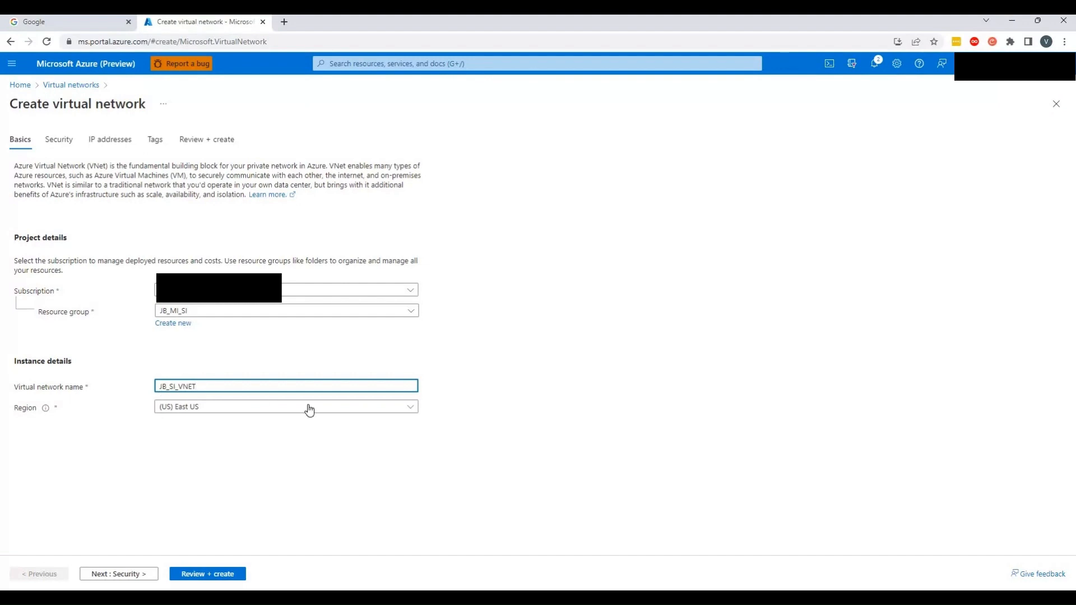
Set the virtual network's region to (Asia Pacific) South India
{"action": "left_click", "coordinate": [412, 408]}
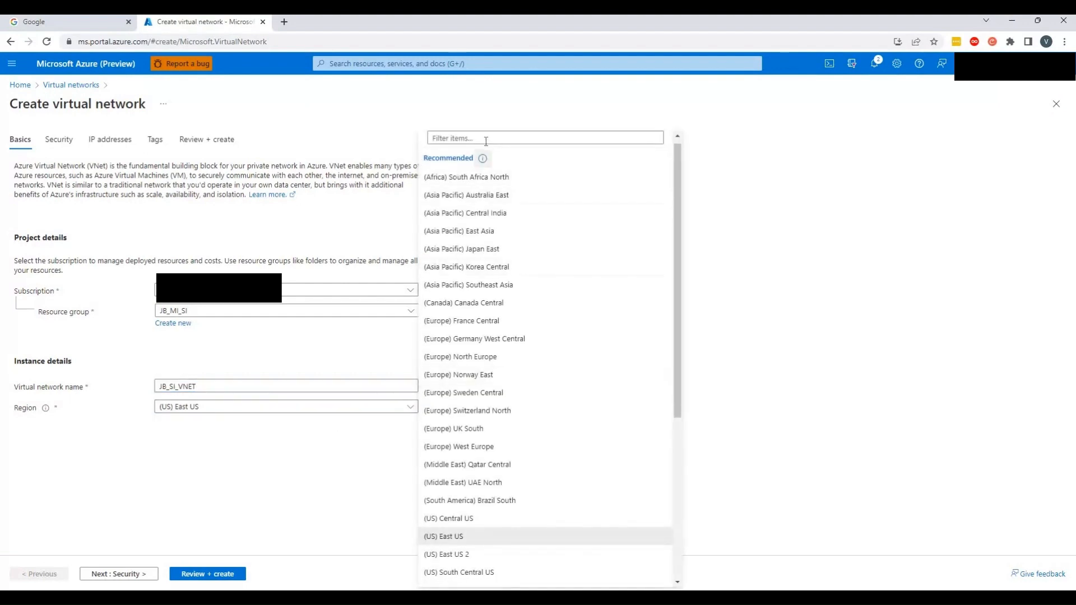
{"action": "type", "text": "so"}
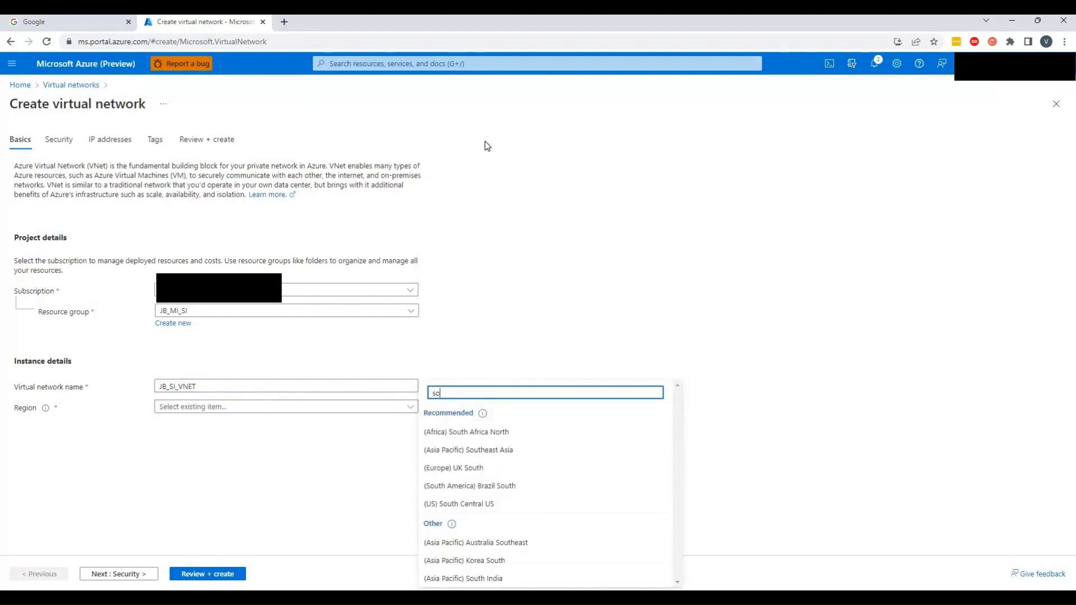
{"action": "type", "text": "uth ind"}
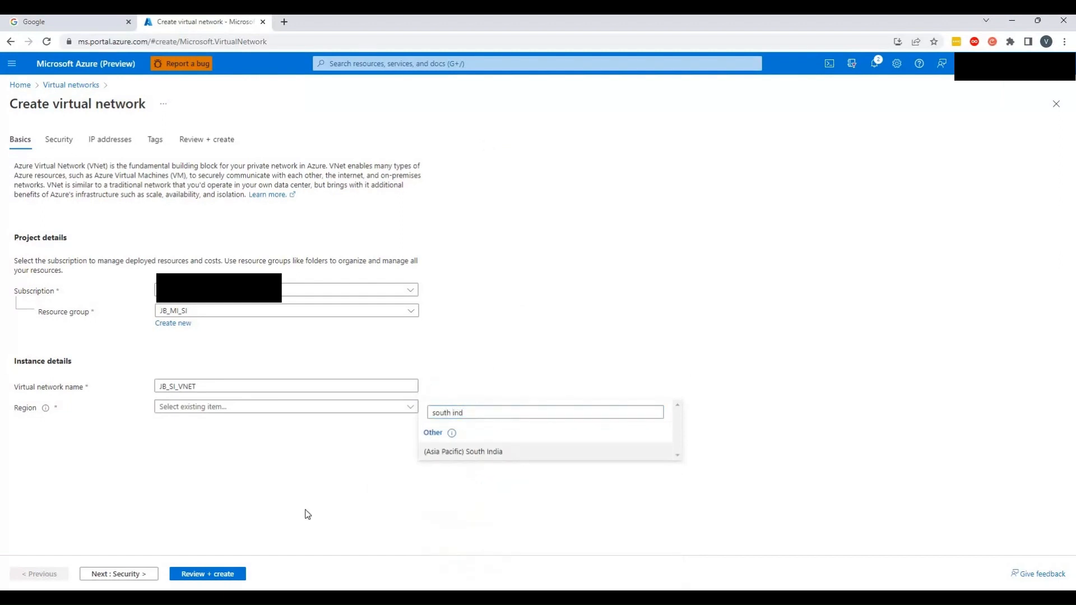
{"action": "key", "text": "Return"}
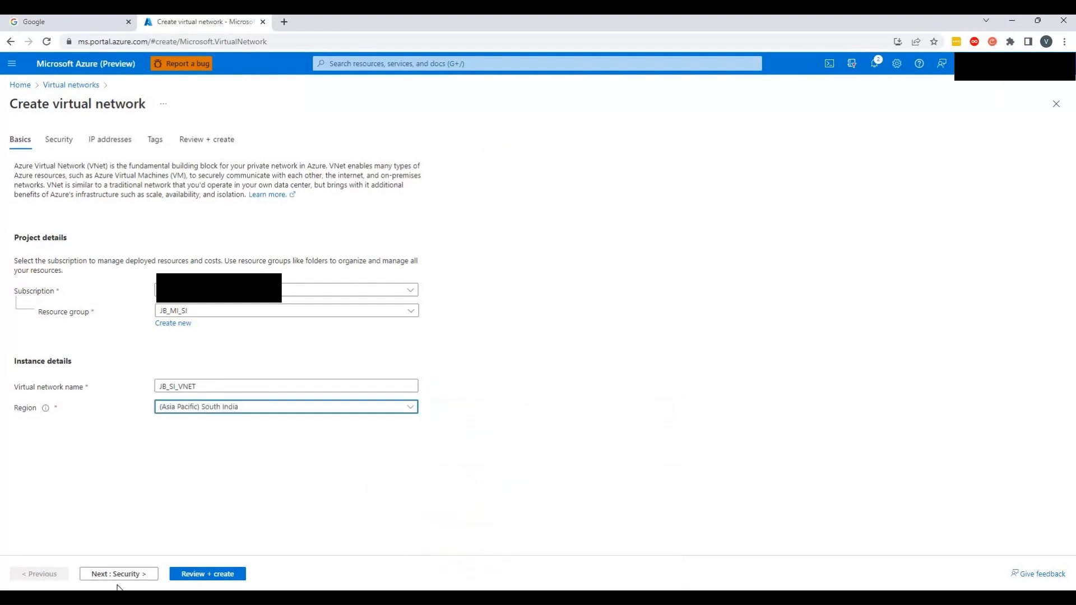
Move on to the IP addresses settings and delete the default 10.0.0.0/16 address space
{"action": "left_click", "coordinate": [116, 578]}
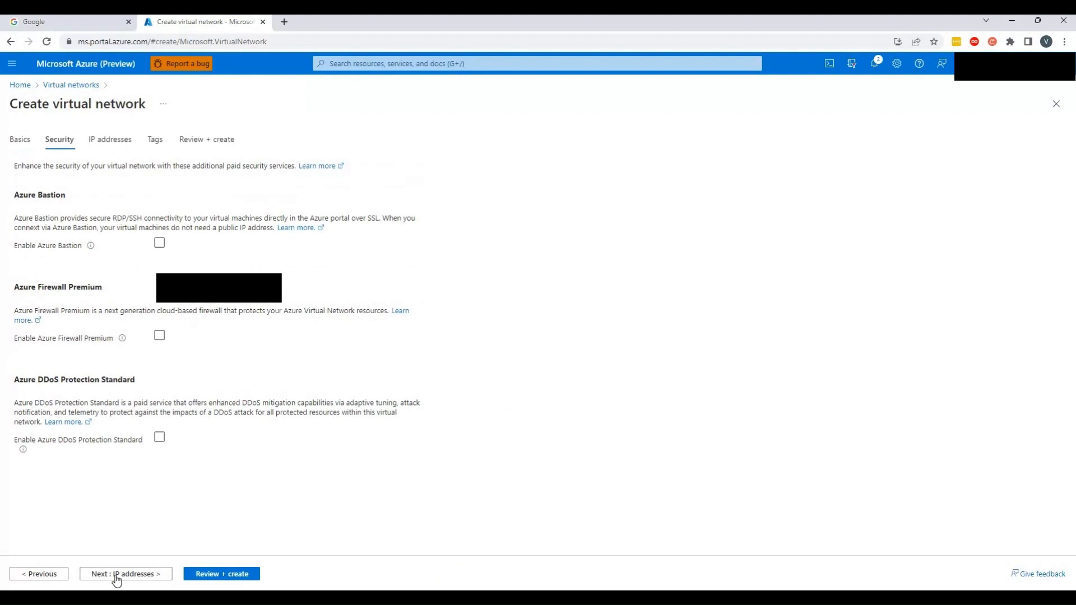
{"action": "left_click", "coordinate": [116, 578]}
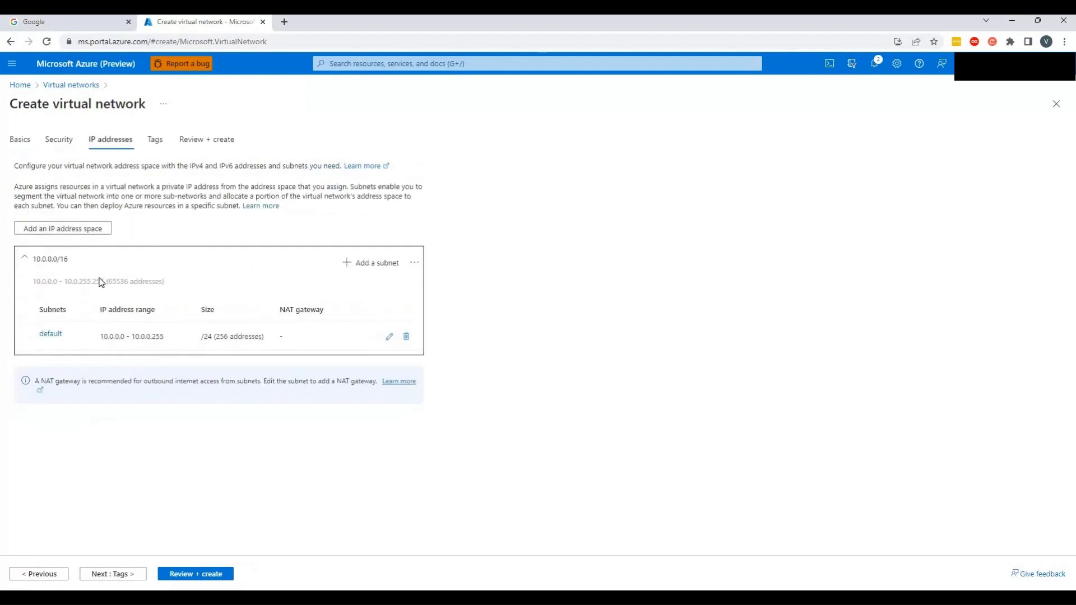
{"action": "left_click", "coordinate": [416, 265]}
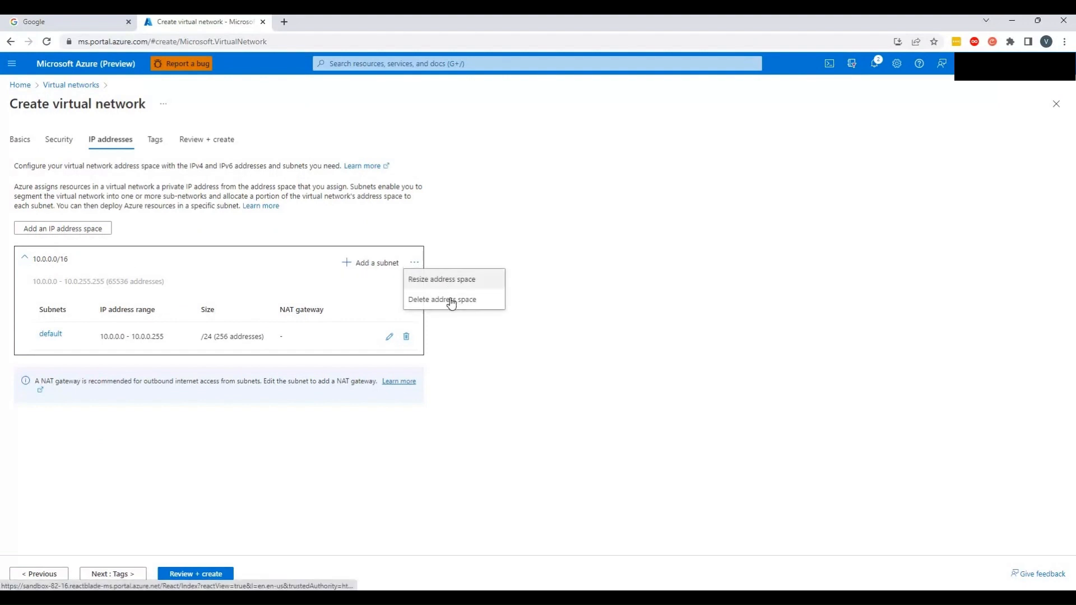
{"action": "left_click", "coordinate": [447, 302]}
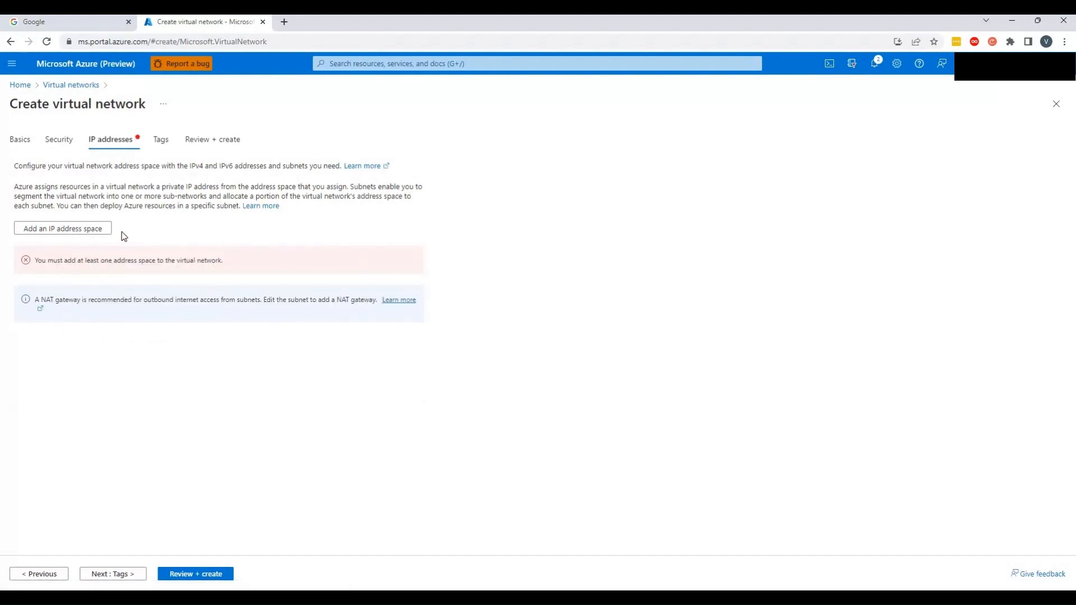
Add an IPv4 address space starting at 172.20.0.0 with size /16
{"action": "left_click", "coordinate": [82, 234]}
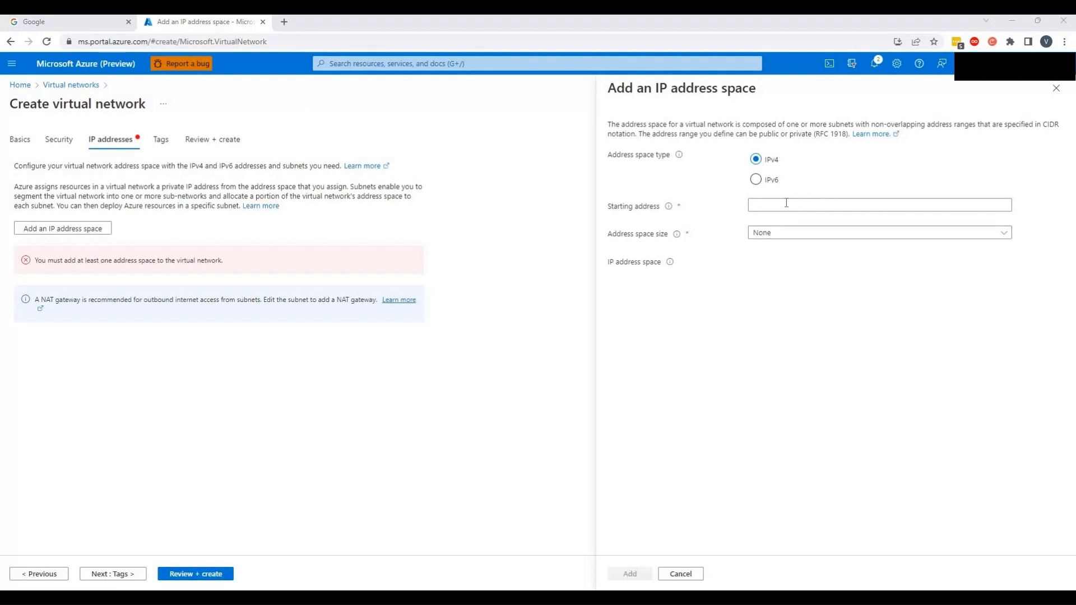
{"action": "left_click", "coordinate": [786, 203]}
{"action": "type", "text": "172.20.0.0"}
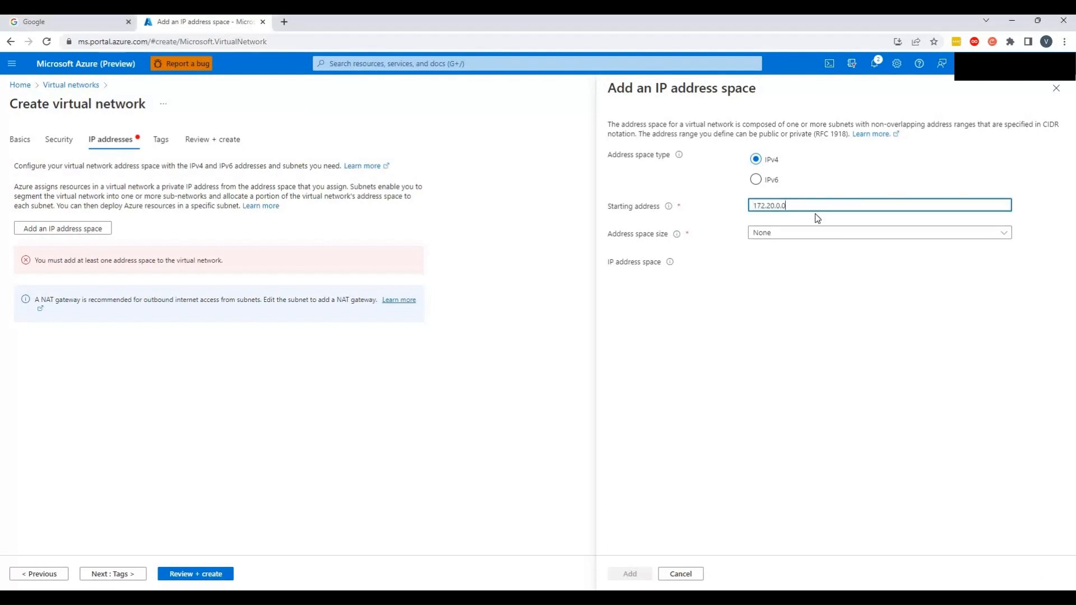
{"action": "left_click", "coordinate": [989, 237]}
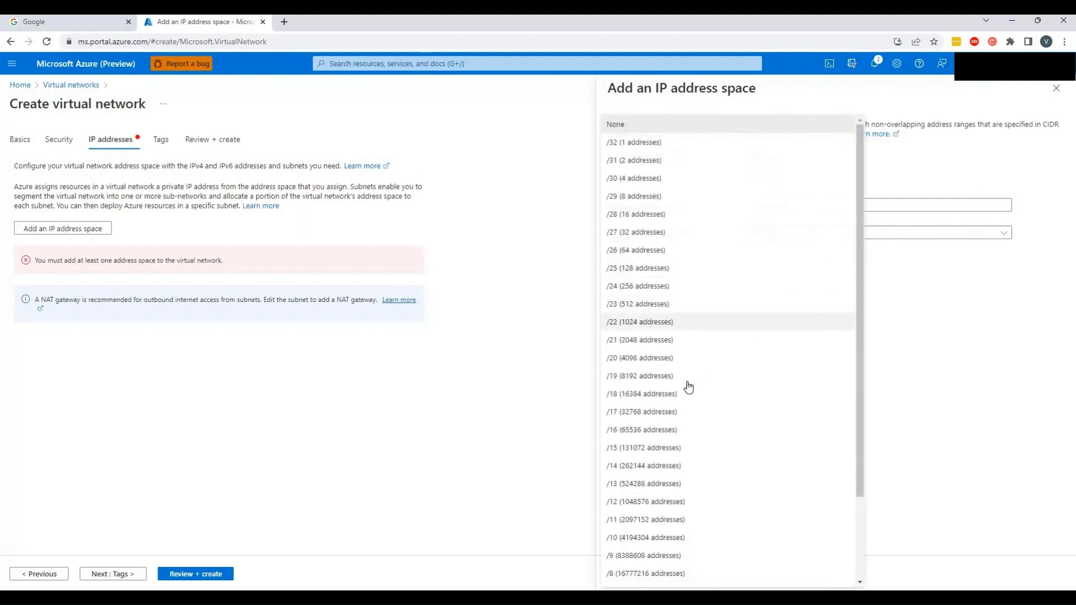
{"action": "left_click", "coordinate": [704, 430]}
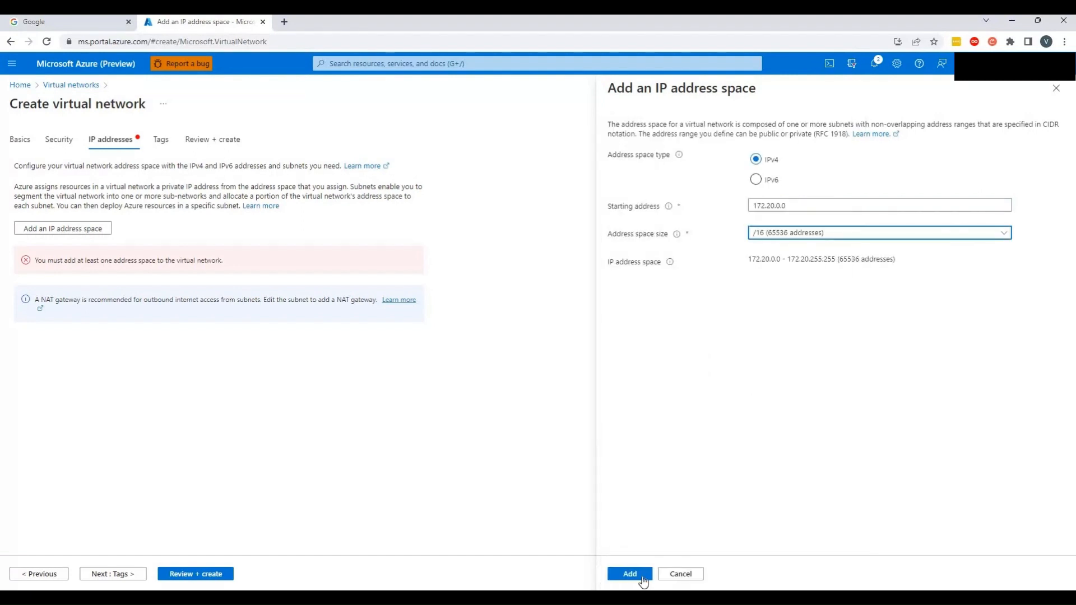
{"action": "left_click", "coordinate": [629, 573]}
Add a subnet named JB_DB_Subnet_SI starting at 172.20.1.0 with subnet size /26
{"action": "left_click", "coordinate": [386, 270]}
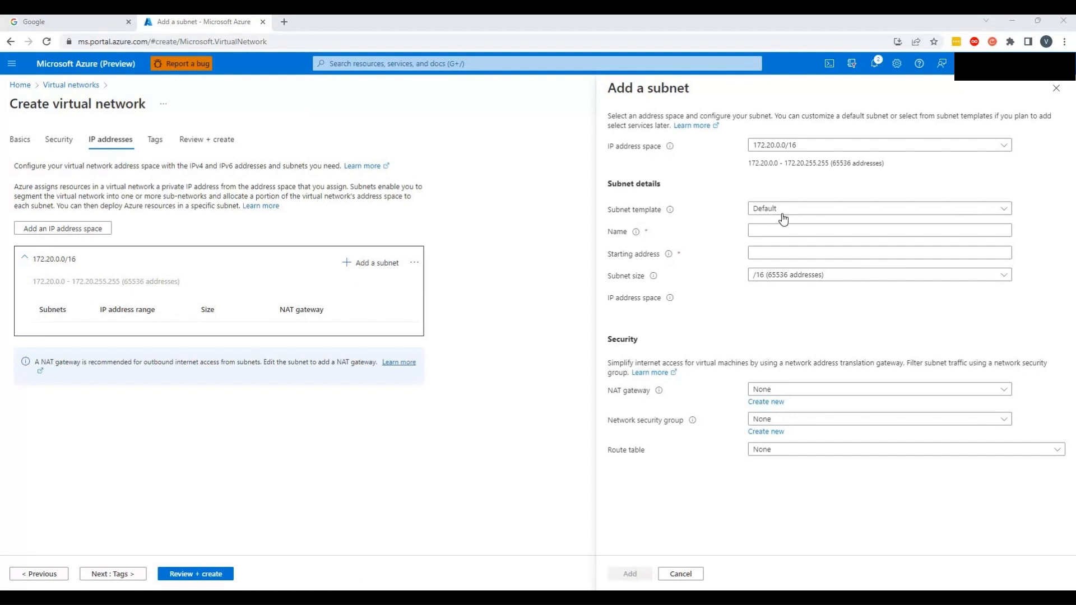
{"action": "left_click", "coordinate": [775, 231]}
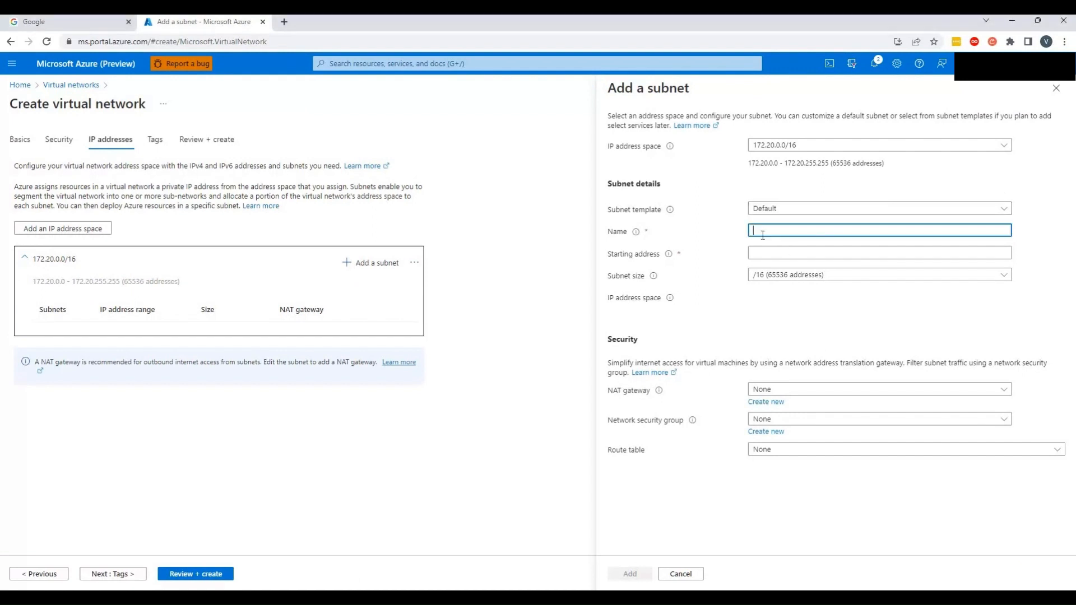
{"action": "type", "text": "JB_DB_Subnet_SI"}
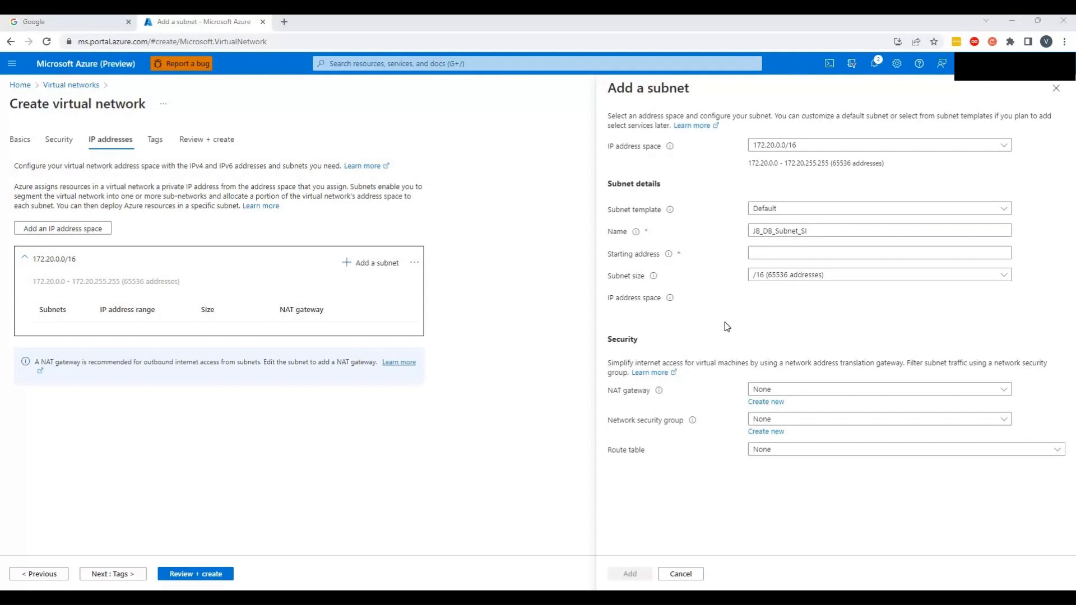
{"action": "left_click", "coordinate": [782, 254]}
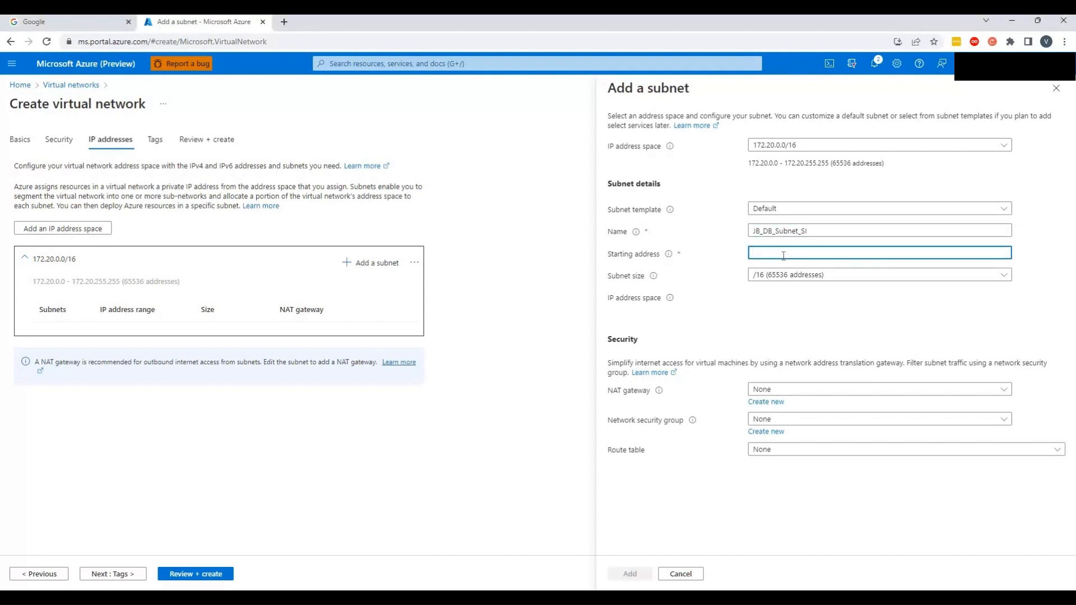
{"action": "type", "text": "172.20.1.0"}
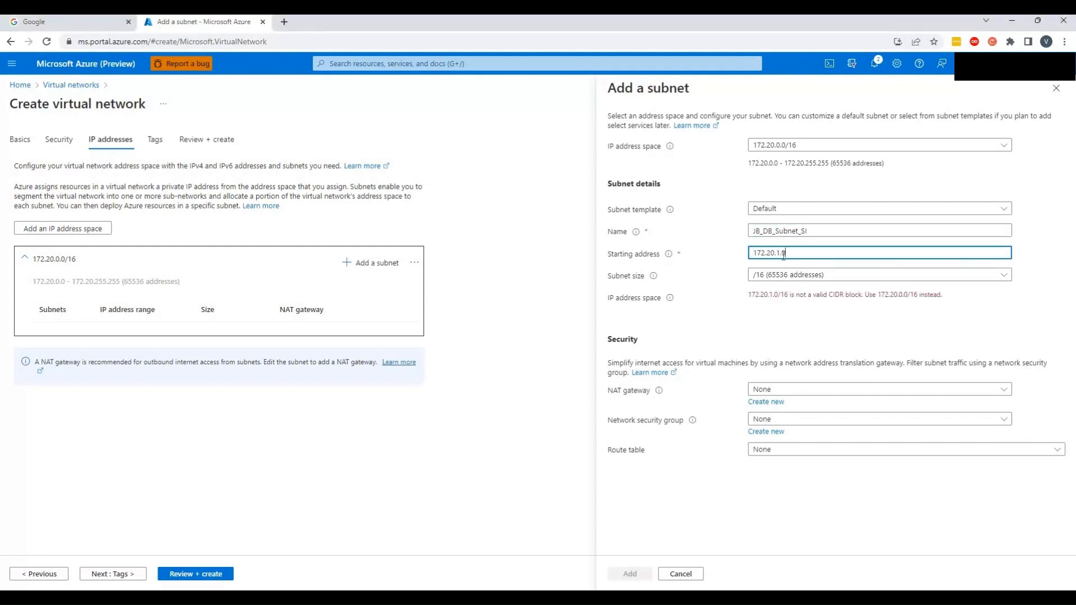
{"action": "left_click", "coordinate": [1012, 278]}
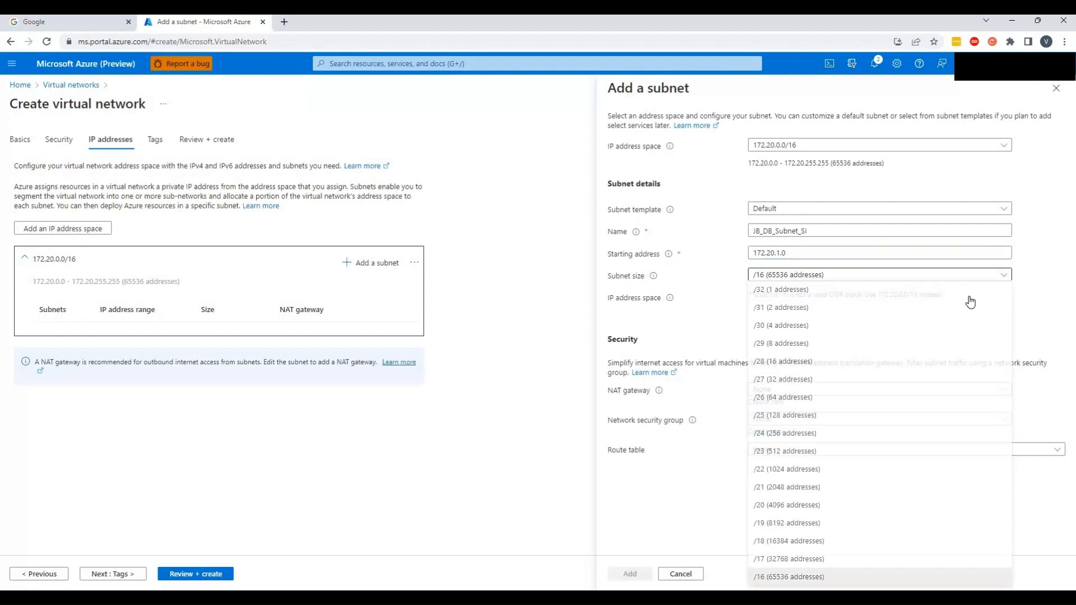
{"action": "left_click", "coordinate": [803, 399]}
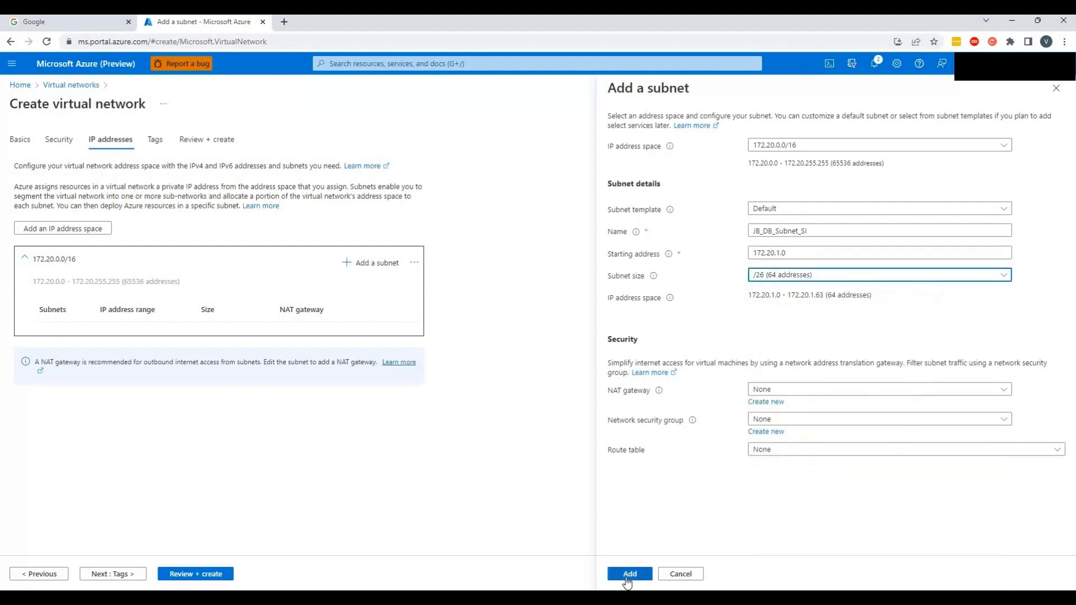
{"action": "left_click", "coordinate": [628, 575]}
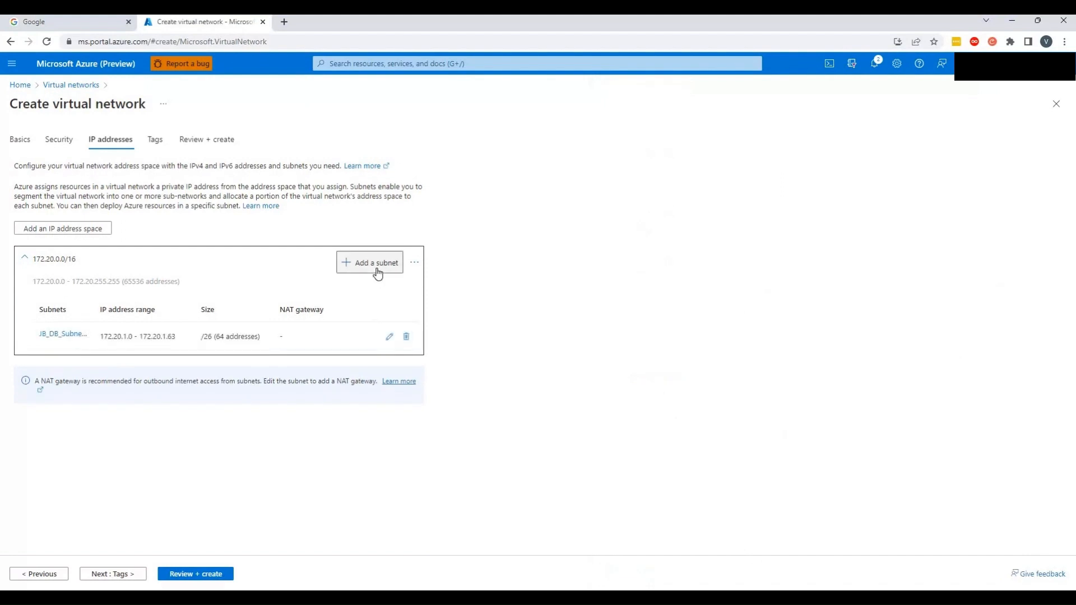
Add a subnet named JB_VM_Subnet_SI starting at 172.20.2.0 with subnet size /27
{"action": "left_click", "coordinate": [375, 271]}
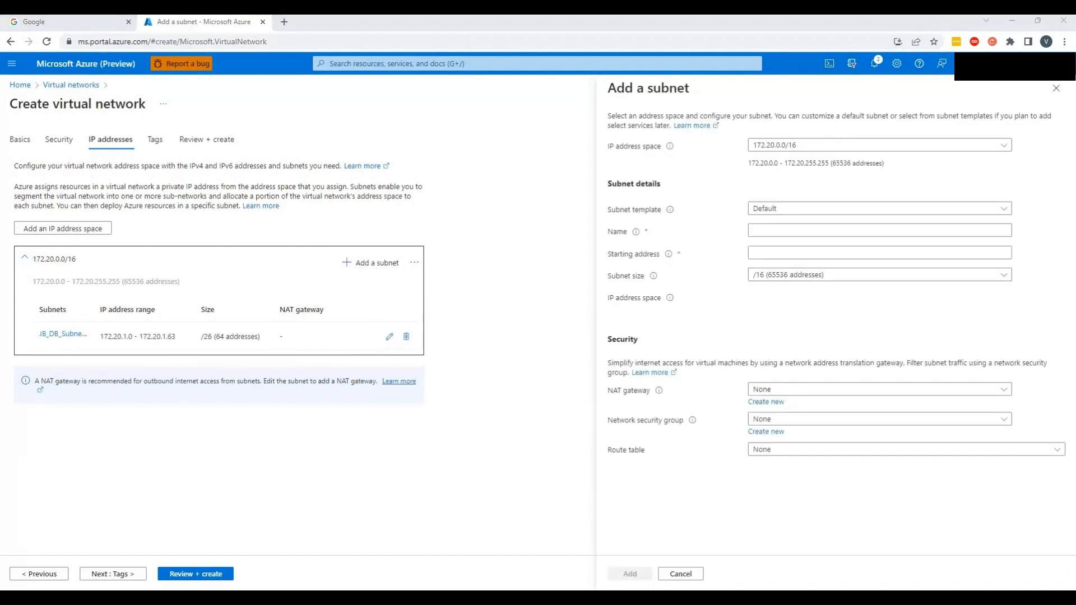
{"action": "left_click", "coordinate": [785, 232]}
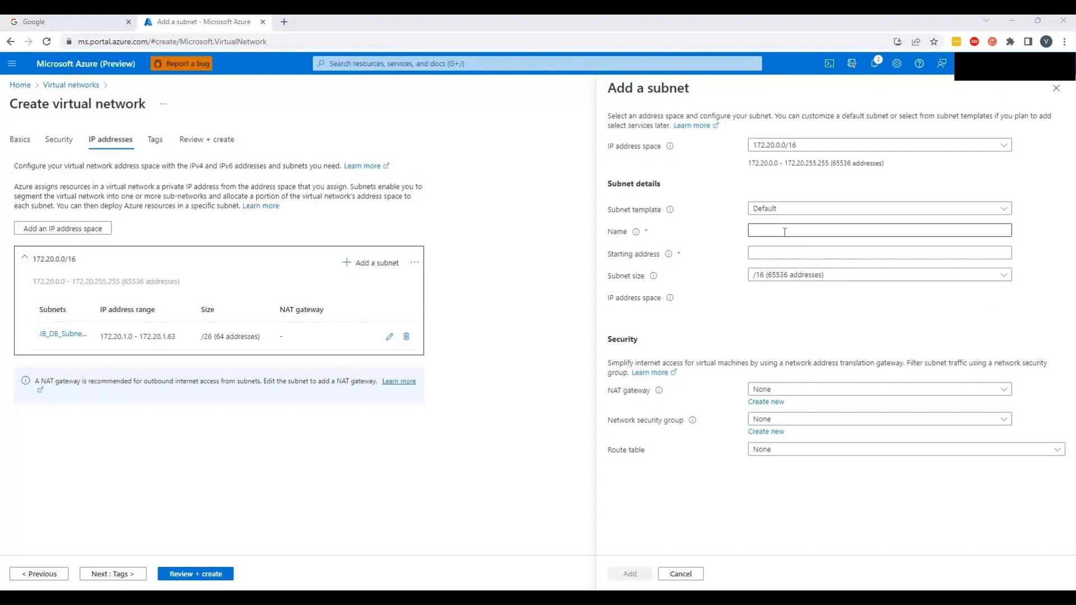
{"action": "type", "text": "JB_VM_Subnet_SI"}
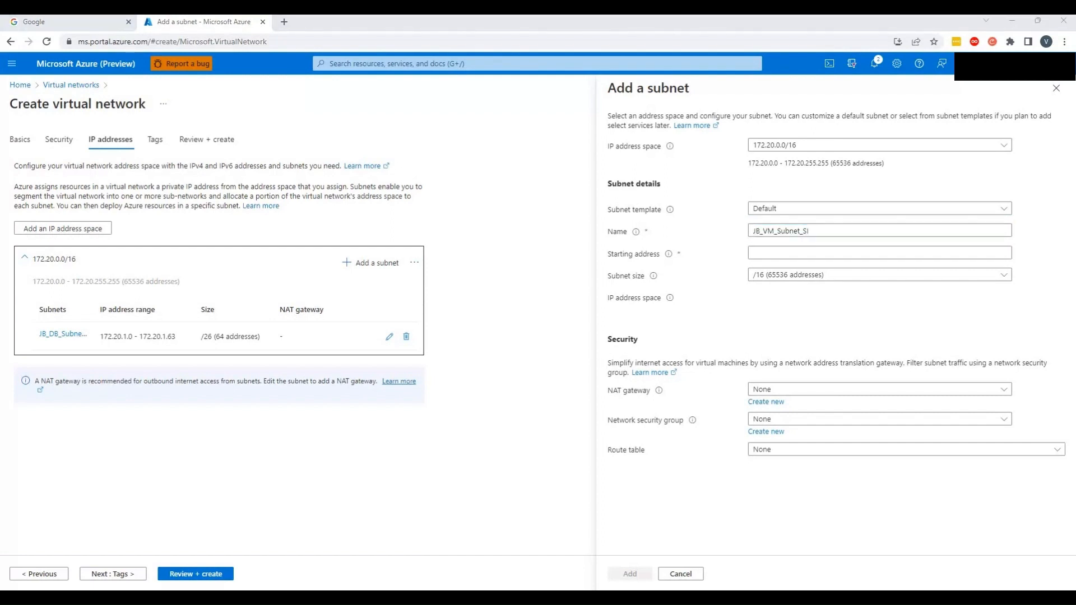
{"action": "left_click", "coordinate": [787, 251]}
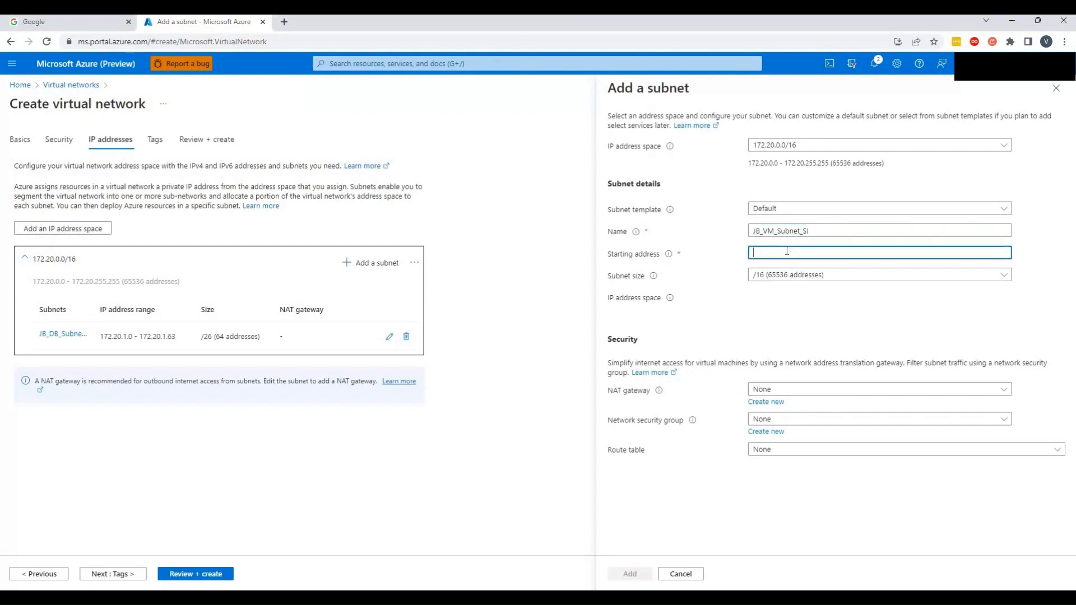
{"action": "type", "text": "172.20.2.0"}
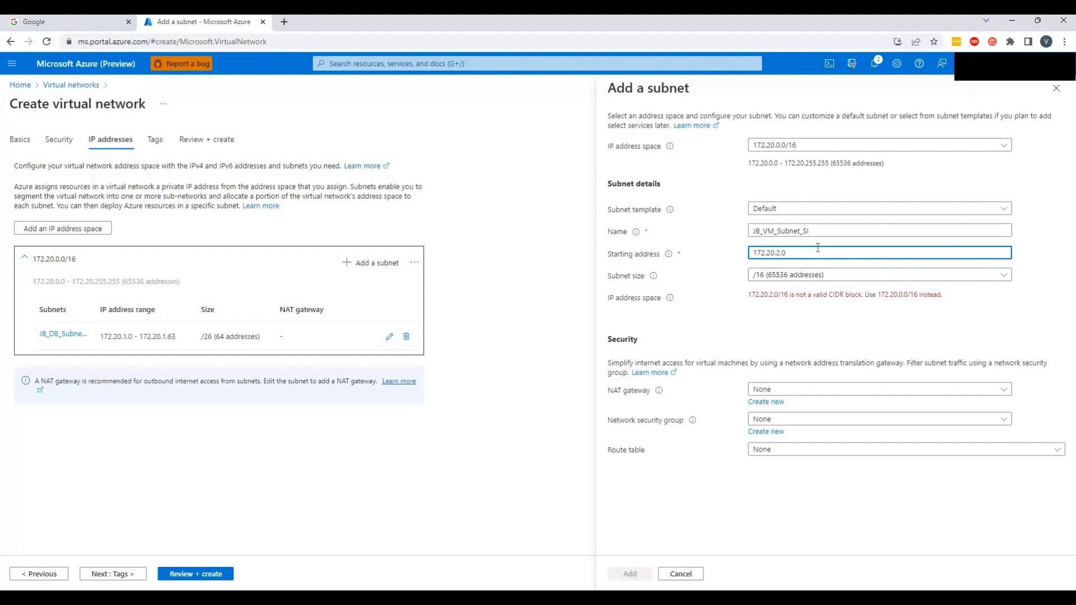
{"action": "left_click", "coordinate": [1007, 280]}
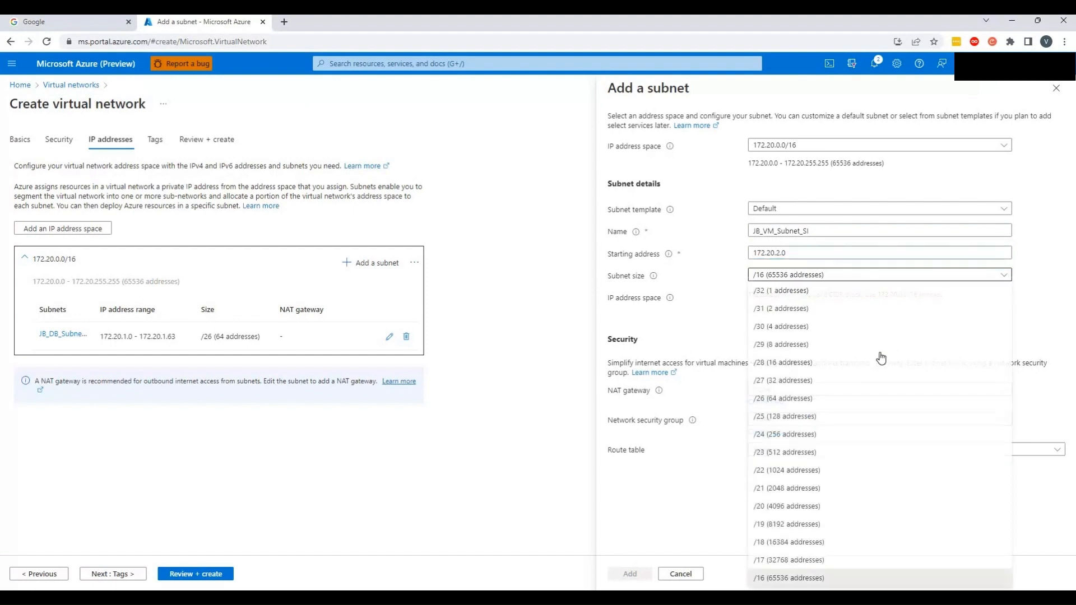
{"action": "left_click", "coordinate": [832, 387]}
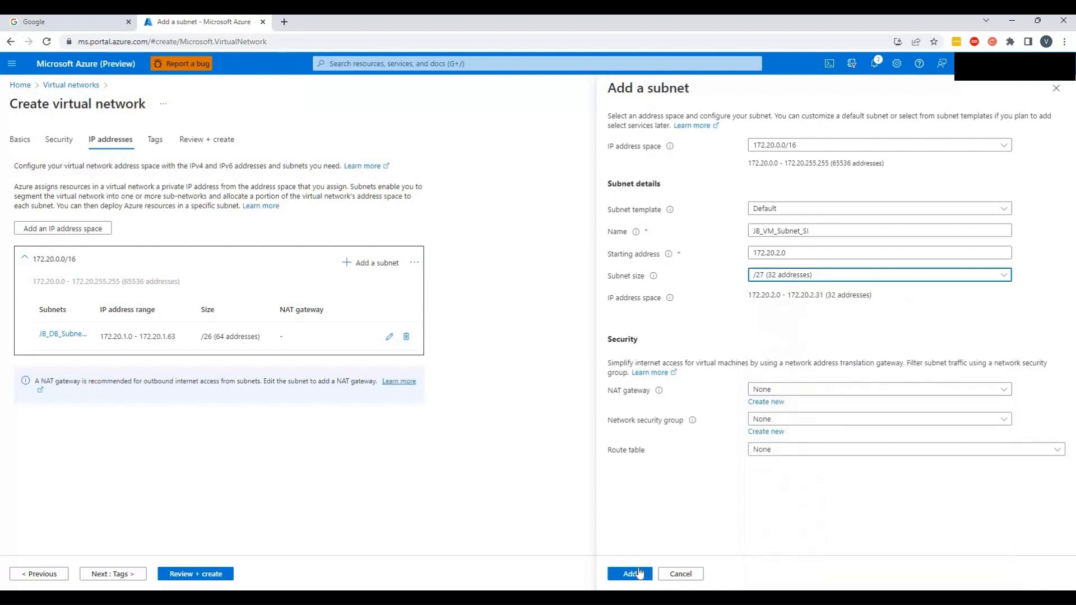
{"action": "left_click", "coordinate": [366, 411]}
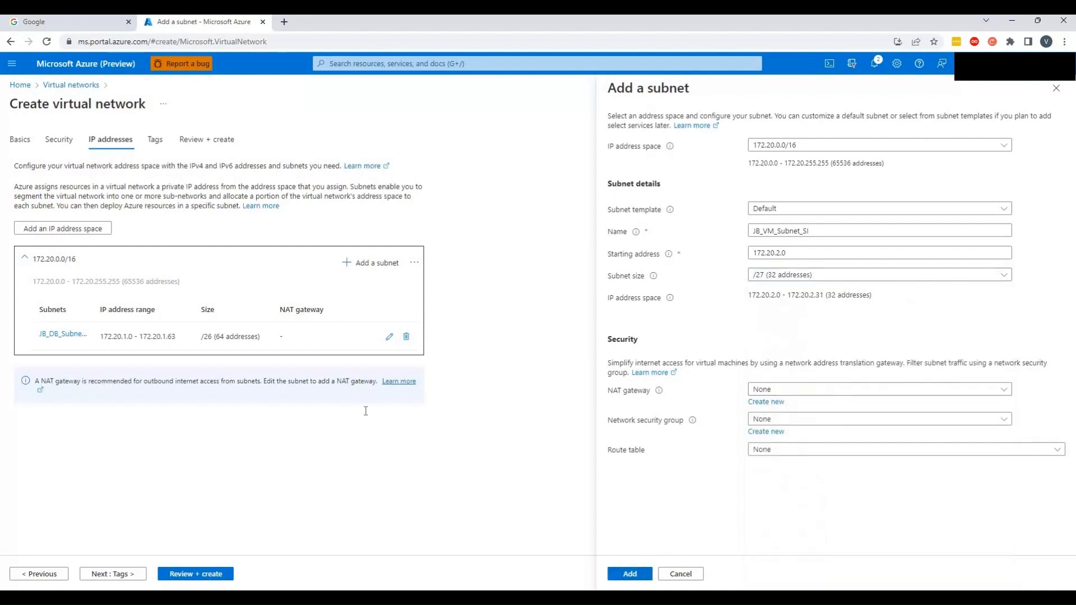
Skip the tags, review the settings and create the virtual network
{"action": "left_click", "coordinate": [105, 575]}
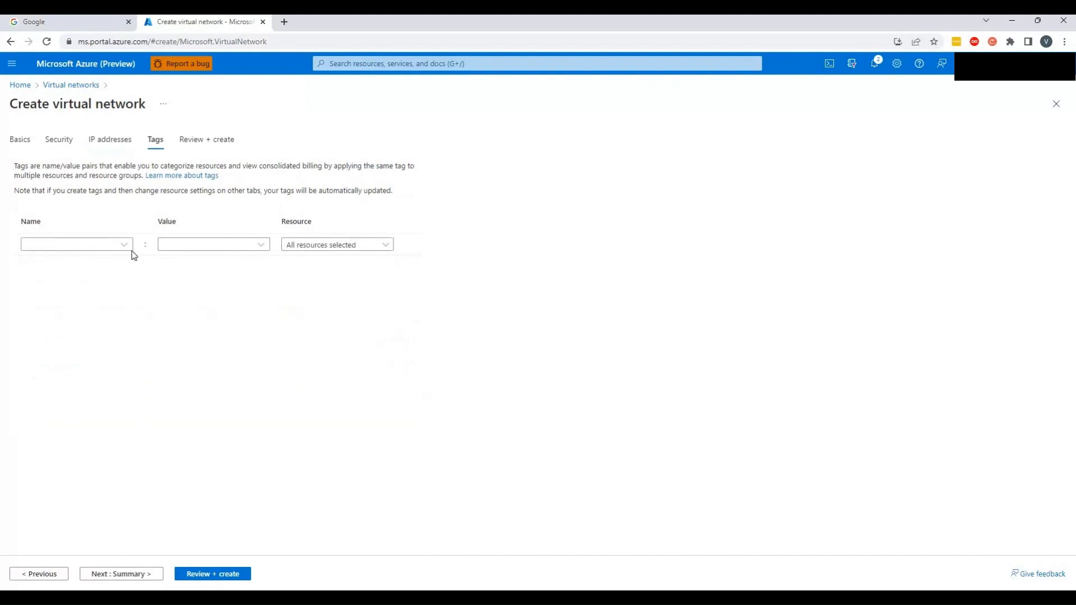
{"action": "left_click", "coordinate": [205, 576]}
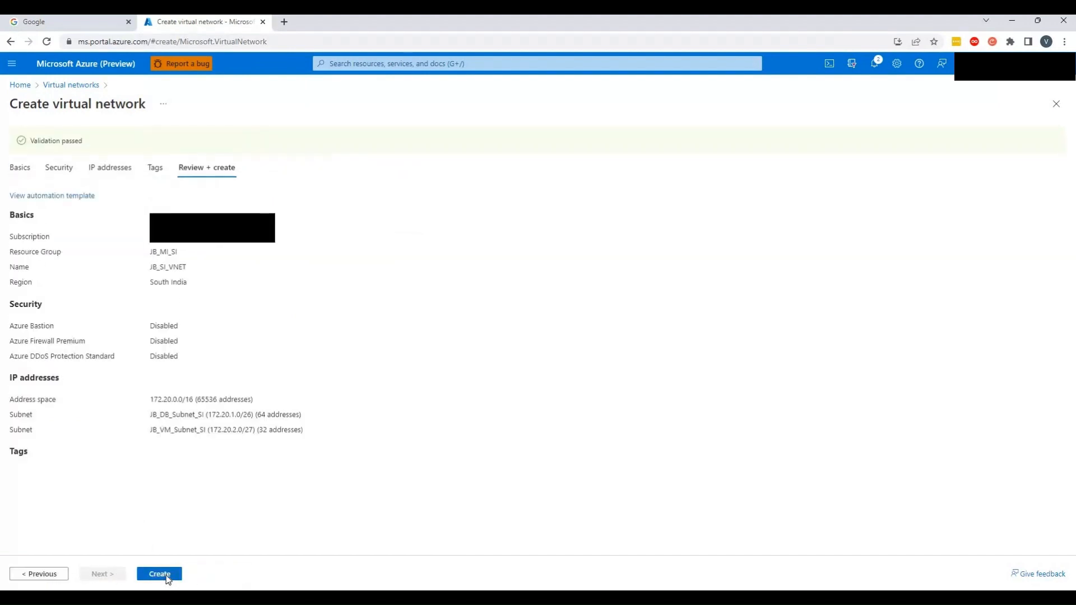
{"action": "left_click", "coordinate": [163, 575]}
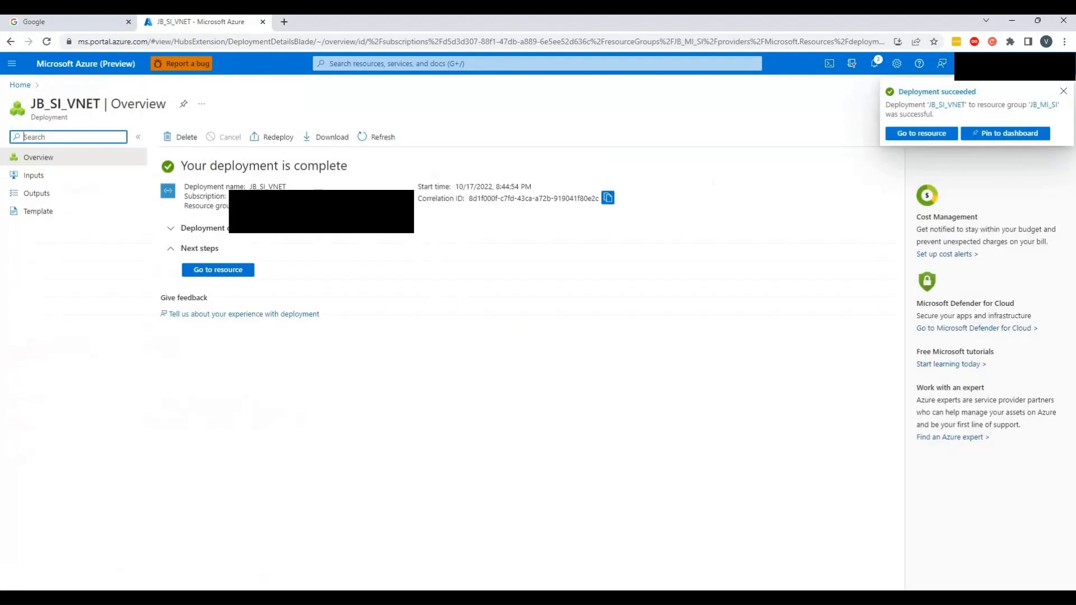
Open the deployed virtual network and view its list of subnets
{"action": "left_click", "coordinate": [233, 273]}
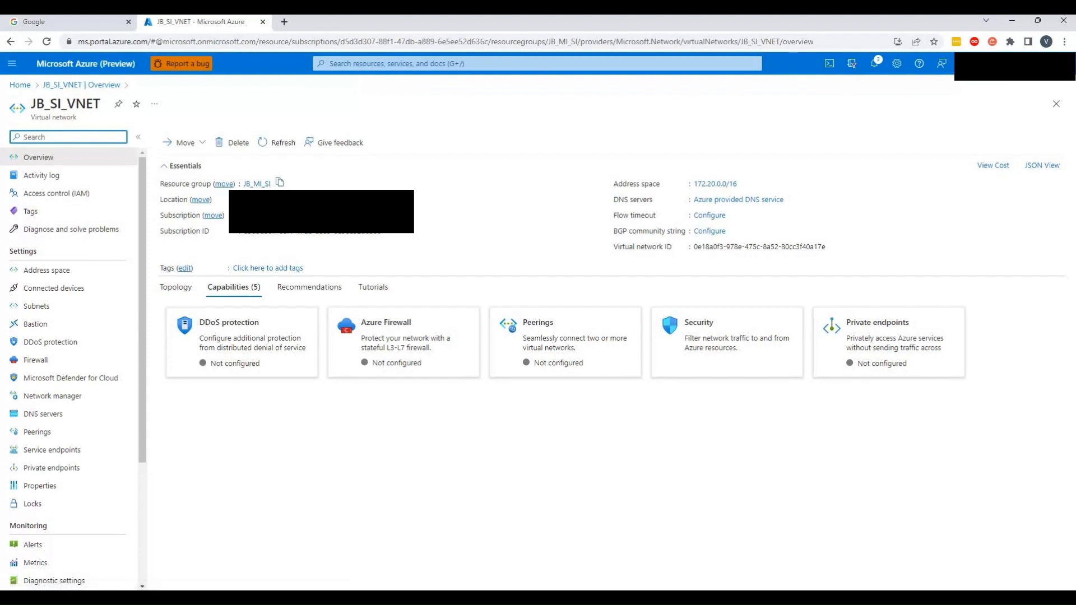
{"action": "left_click", "coordinate": [53, 306]}
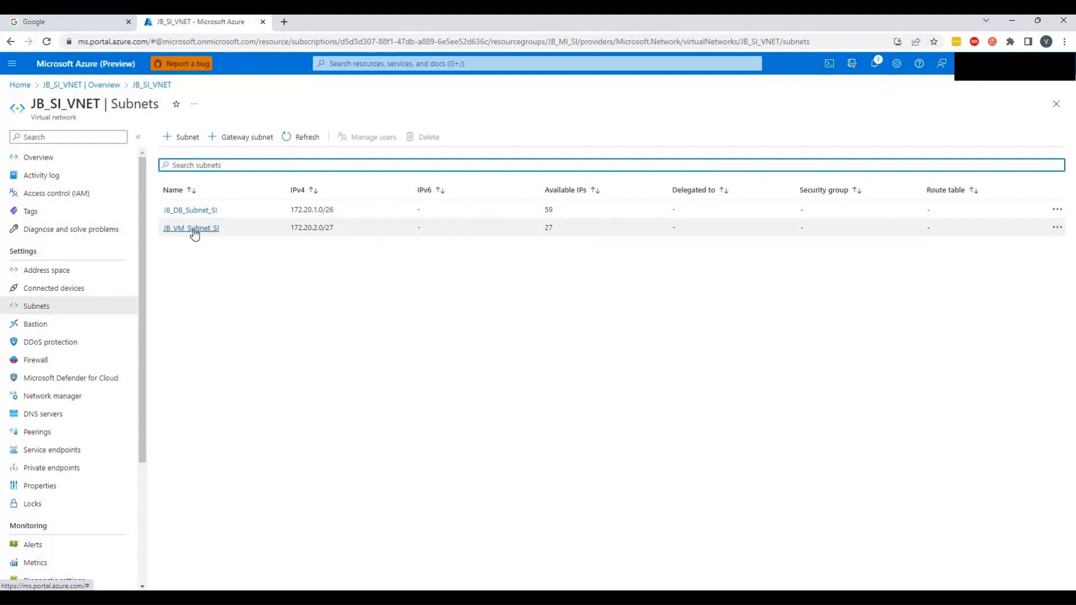
Start creating a new virtual network and choose the resource group JB_MI_CI, naming it JB_CI_VNET
{"action": "left_click", "coordinate": [19, 85]}
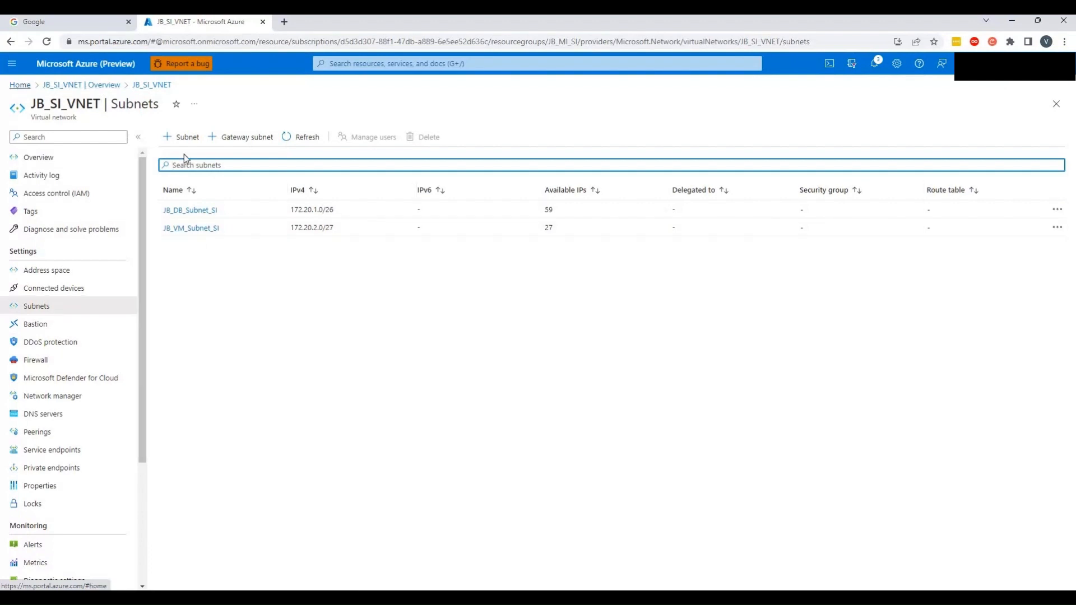
{"action": "left_click", "coordinate": [325, 147]}
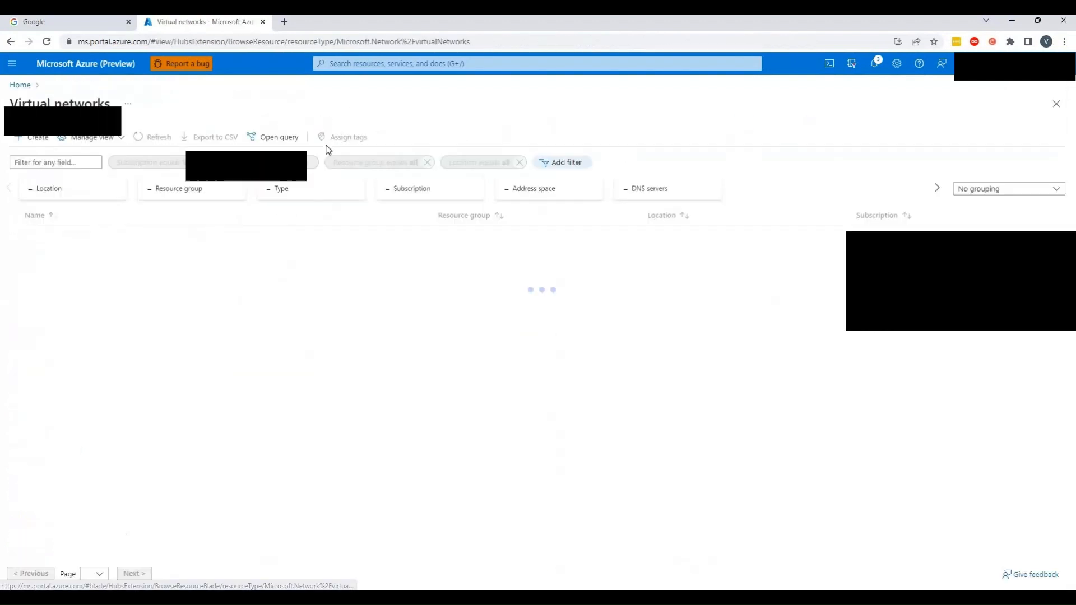
{"action": "left_click", "coordinate": [33, 137]}
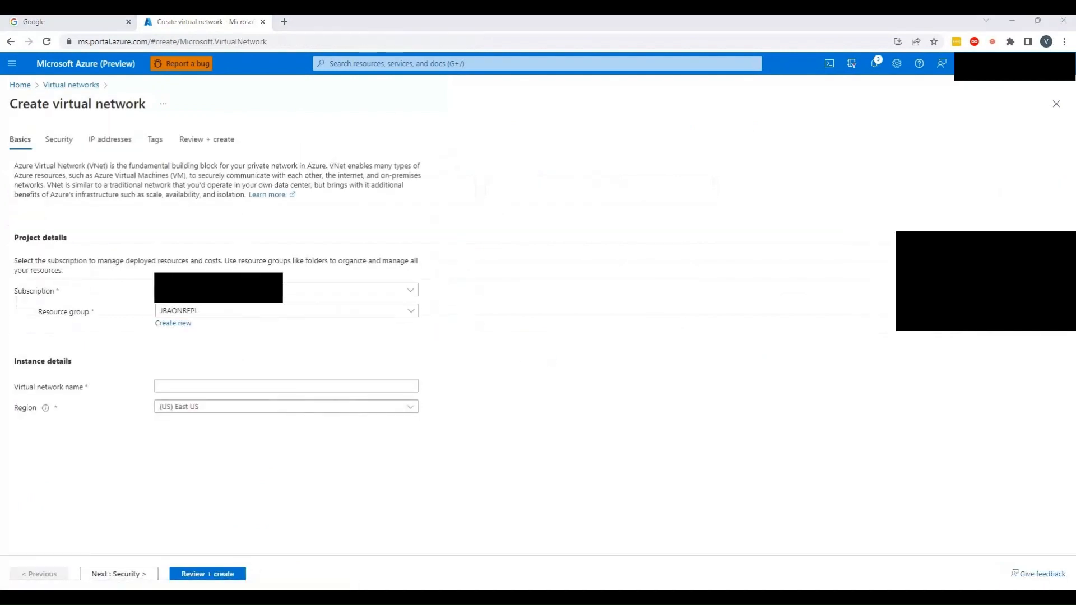
{"action": "left_click", "coordinate": [415, 311]}
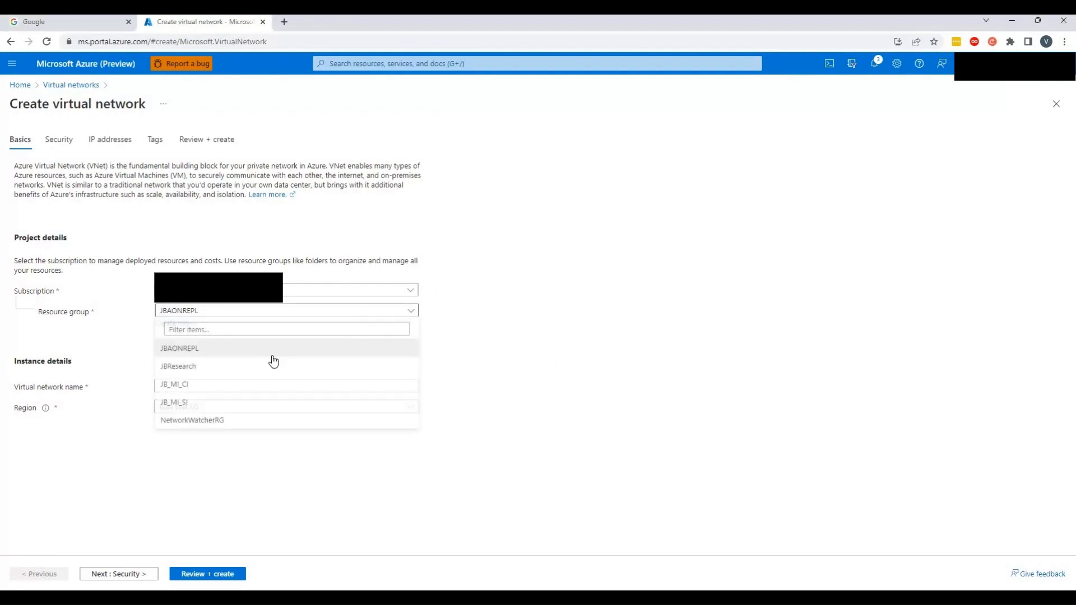
{"action": "left_click", "coordinate": [189, 386]}
{"action": "left_click", "coordinate": [191, 386]}
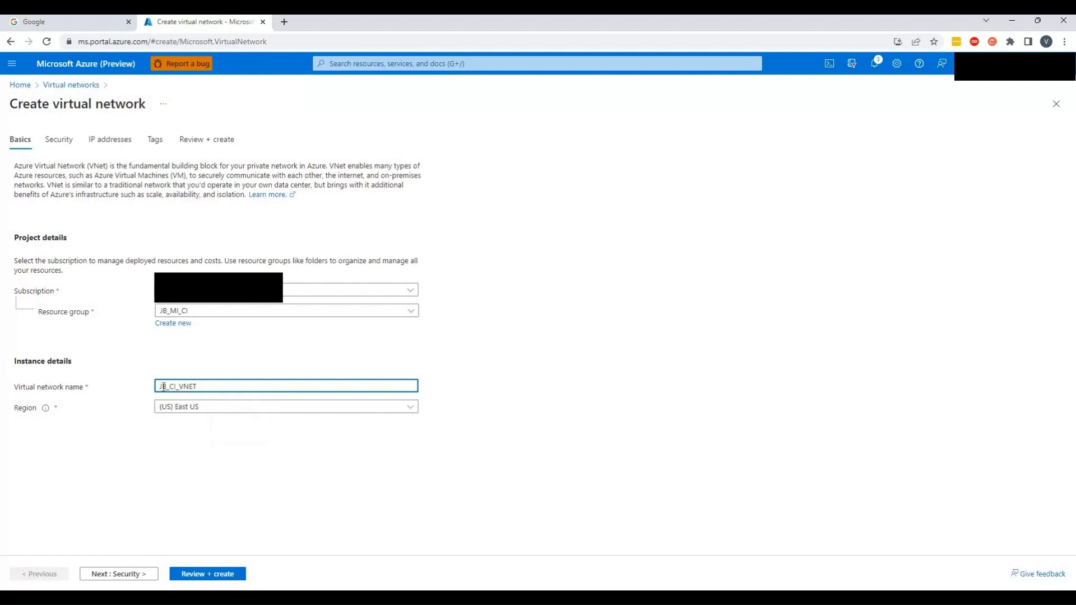
Set the region to Central India and move past the security options to the IP address settings
{"action": "left_click", "coordinate": [413, 411]}
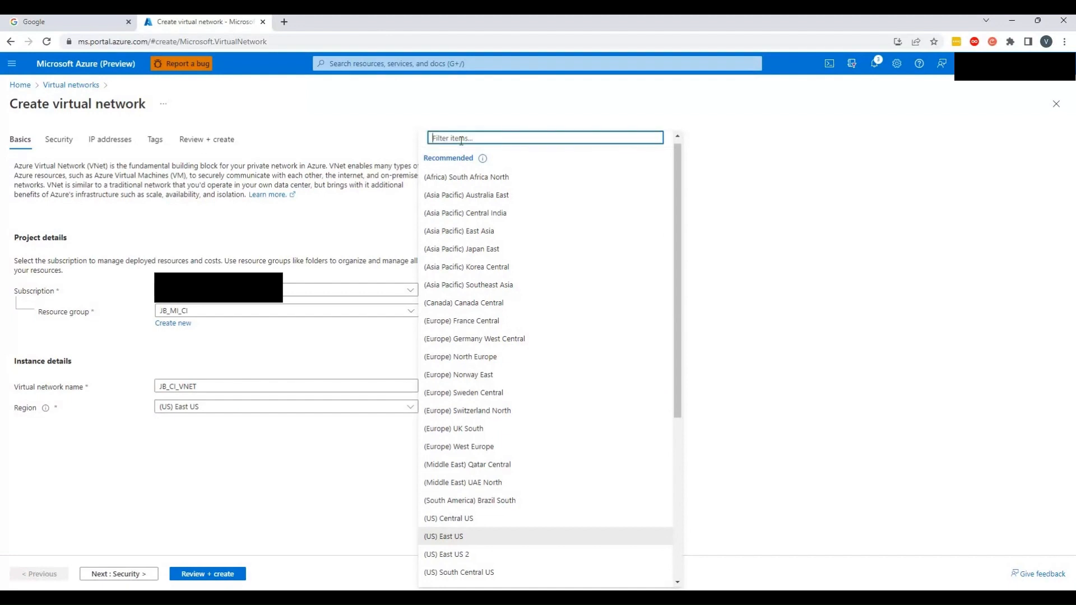
{"action": "type", "text": "central"}
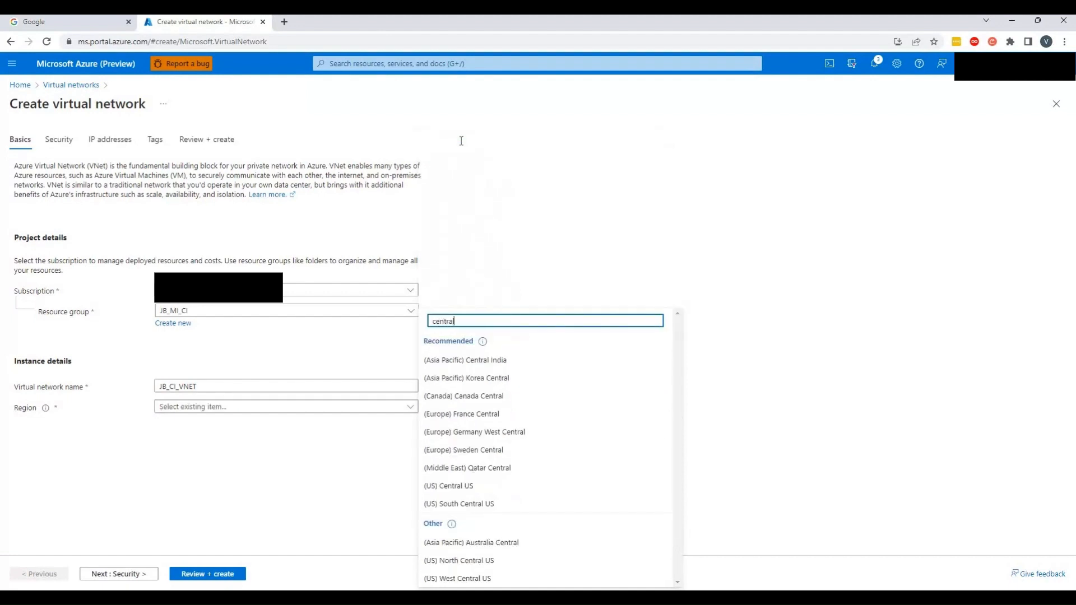
{"action": "left_click", "coordinate": [506, 362]}
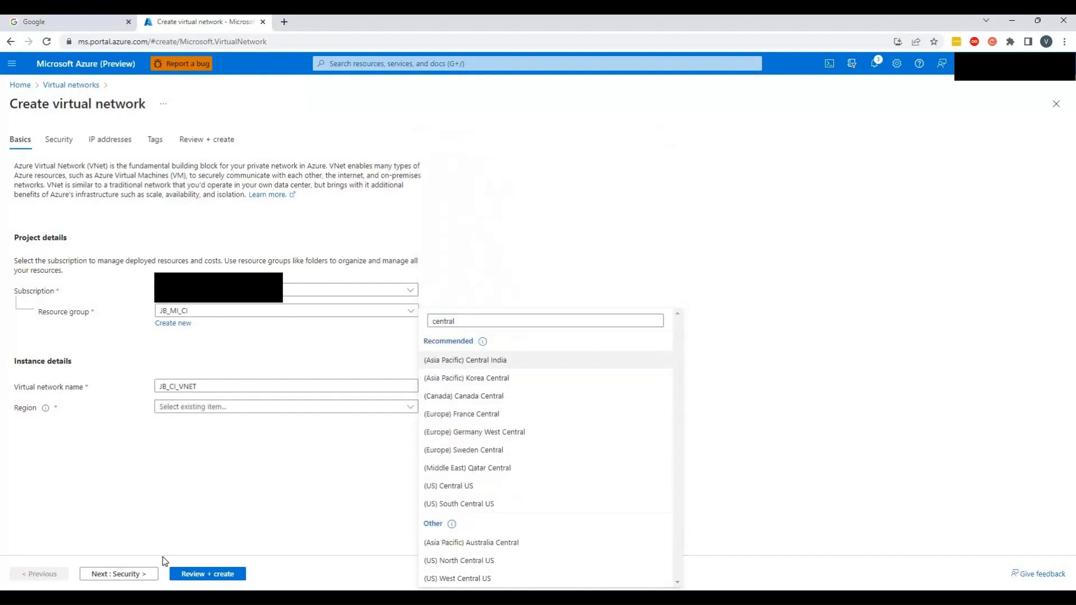
{"action": "left_click", "coordinate": [125, 578]}
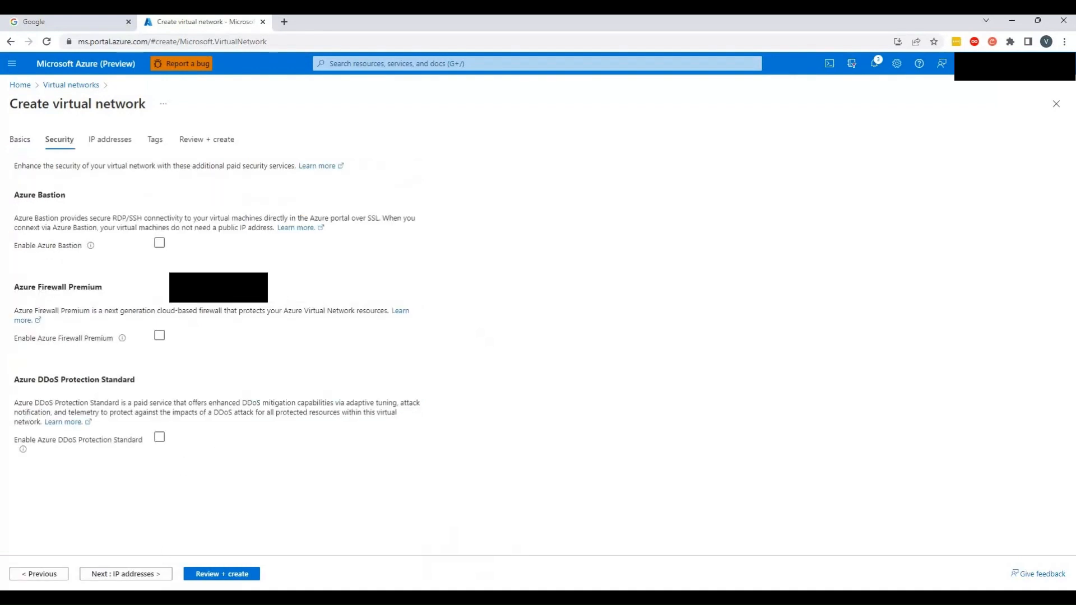
{"action": "left_click", "coordinate": [129, 575]}
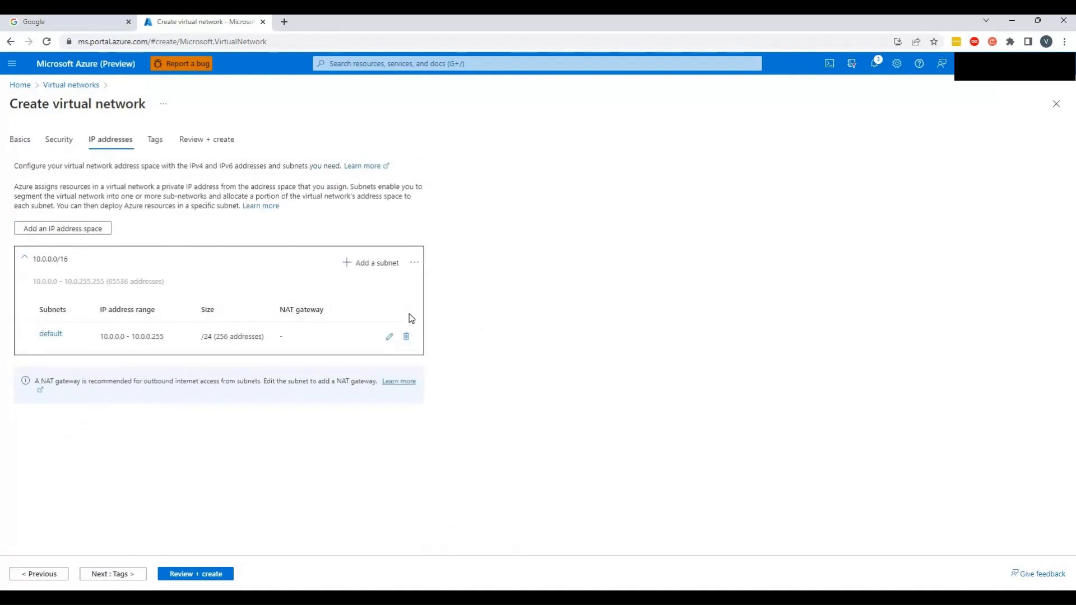
Replace the default 10.0.0.0/16 address space with a new 192.168.0.0/16 address space
{"action": "left_click", "coordinate": [414, 262]}
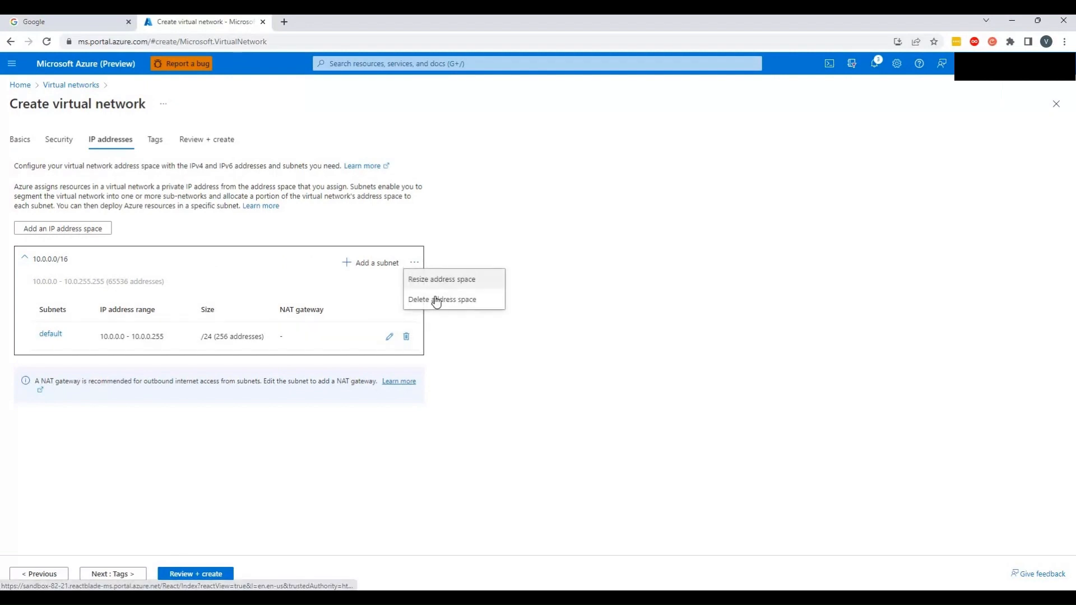
{"action": "left_click", "coordinate": [442, 300]}
{"action": "left_click", "coordinate": [62, 229]}
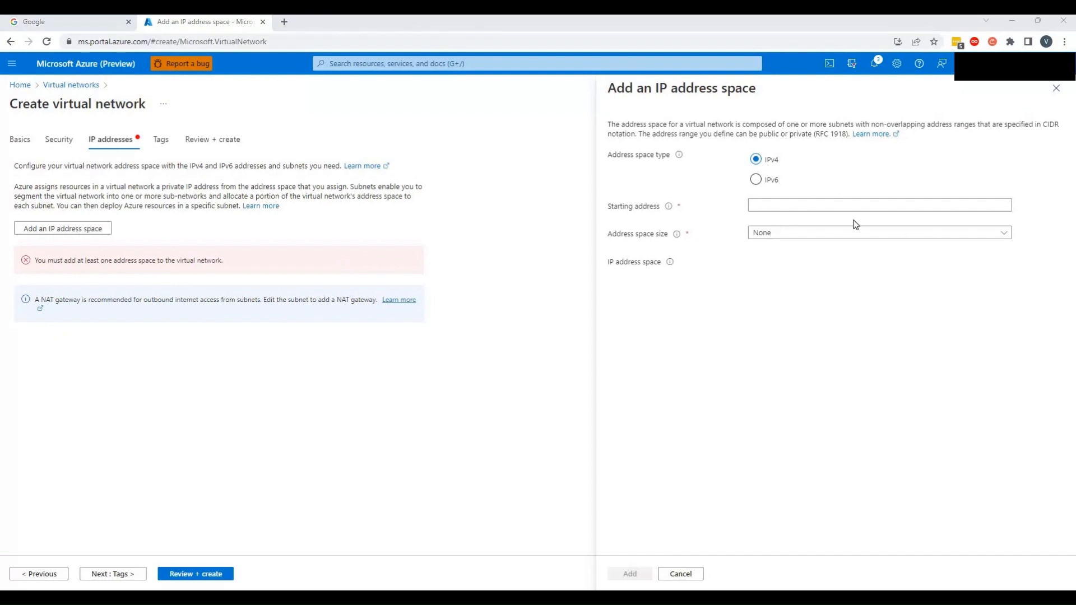
{"action": "left_click", "coordinate": [815, 204]}
{"action": "type", "text": "192.168.0.0"}
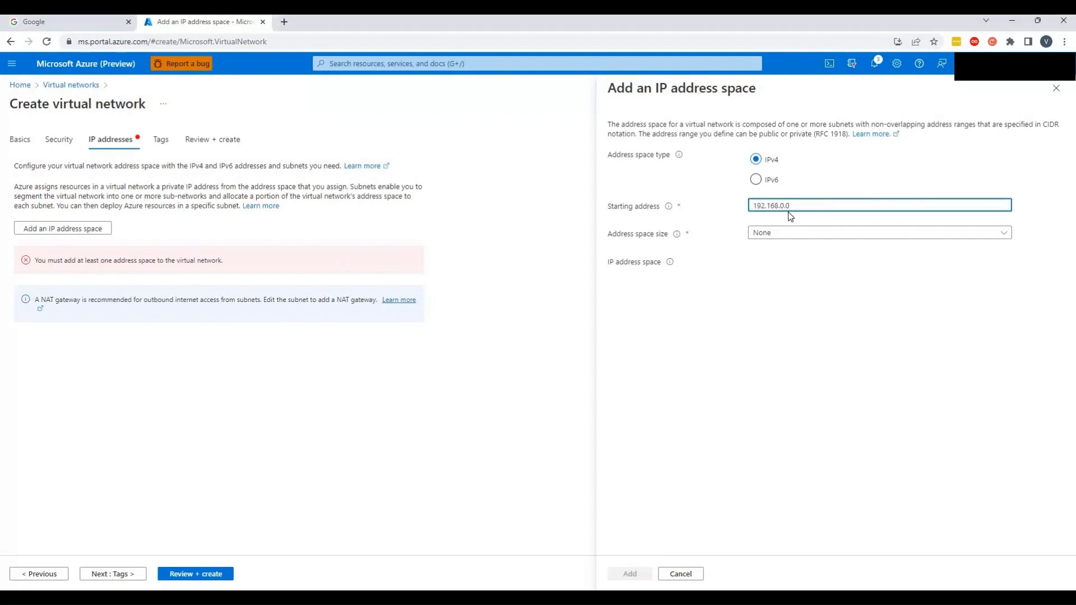
{"action": "left_click", "coordinate": [1001, 237]}
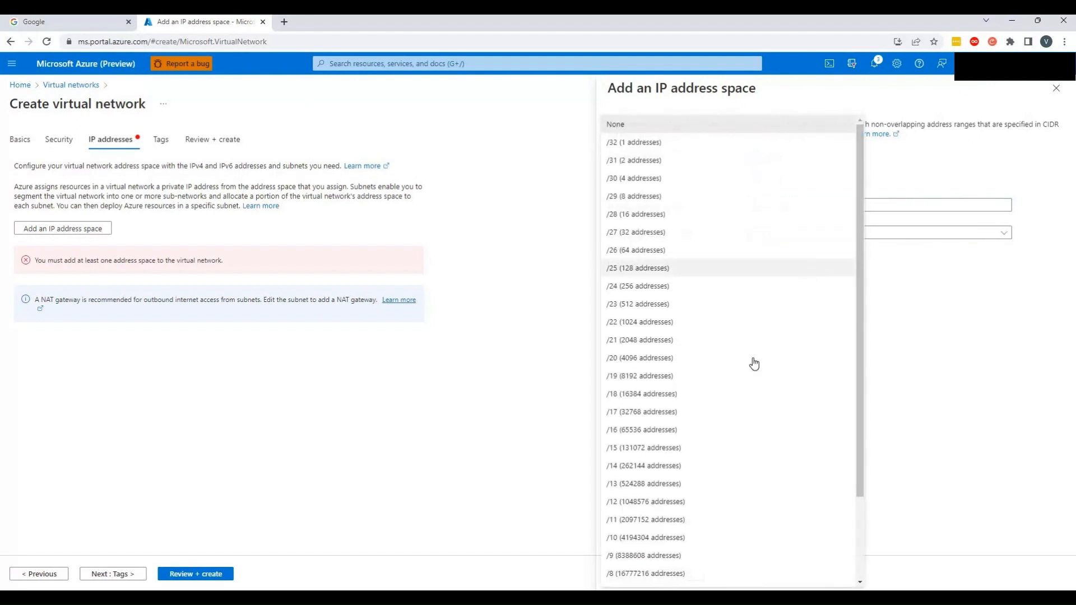
{"action": "left_click", "coordinate": [678, 429]}
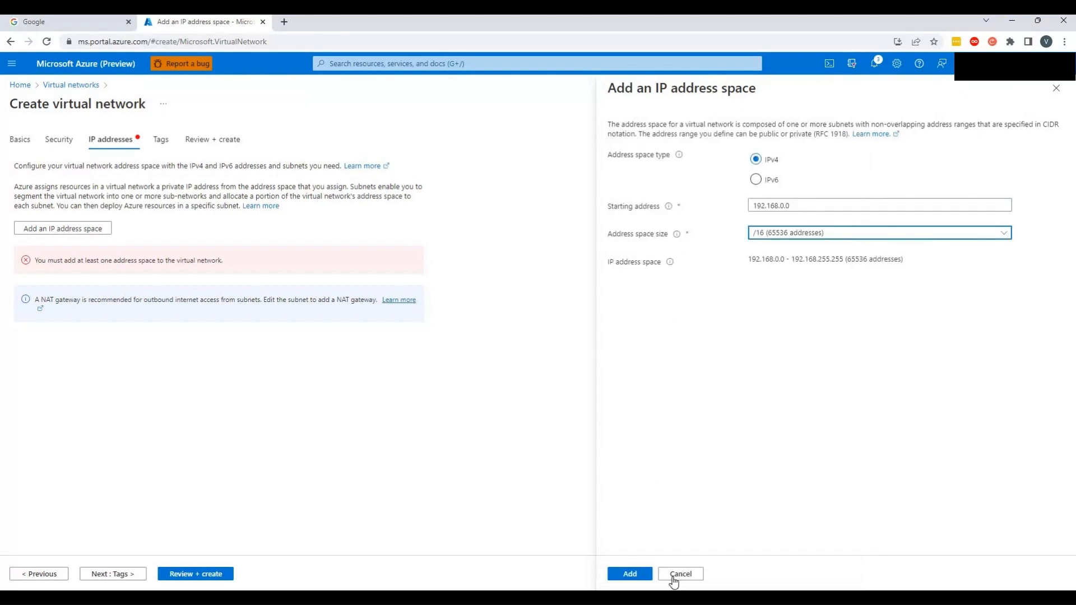
{"action": "left_click", "coordinate": [627, 575]}
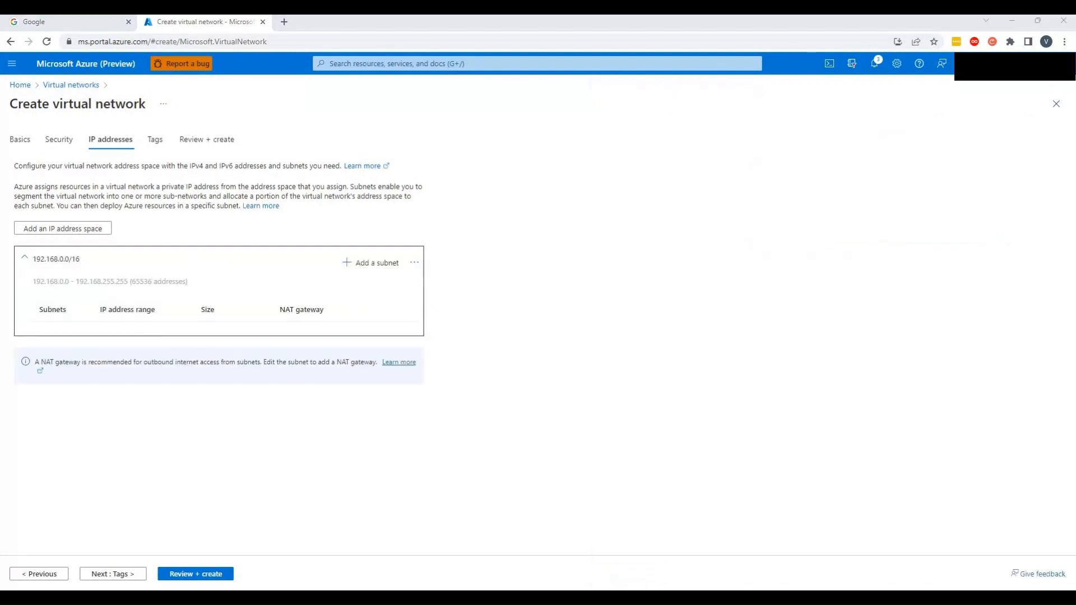
Add a subnet named JB_DB_Subnet_CI starting at 192.168.1.0 with subnet size /26
{"action": "left_click", "coordinate": [383, 268]}
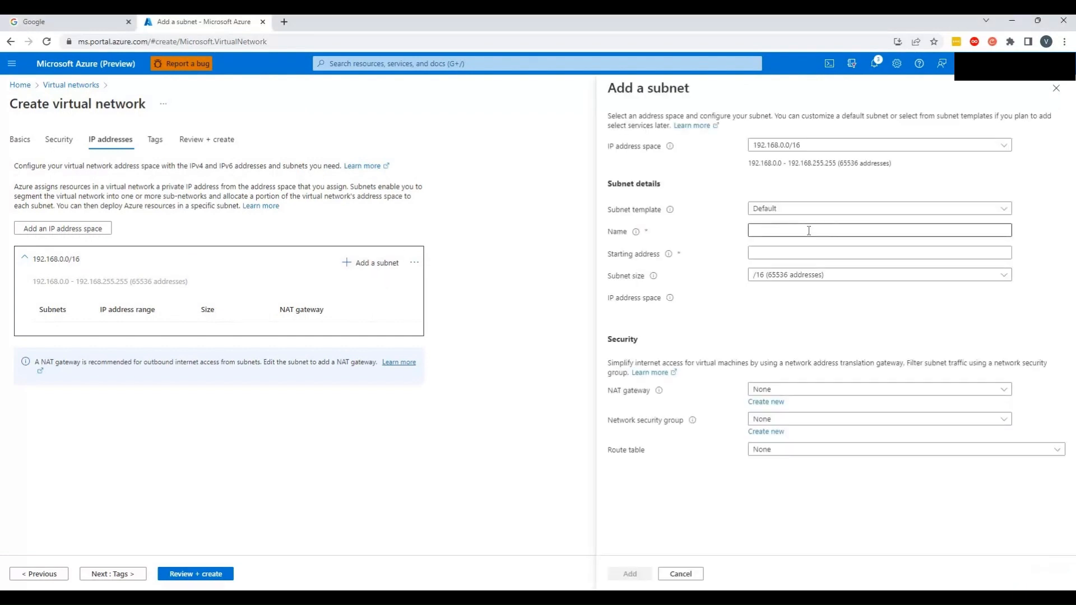
{"action": "left_click", "coordinate": [808, 230]}
{"action": "type", "text": "JB_DB_Subnet_CI"}
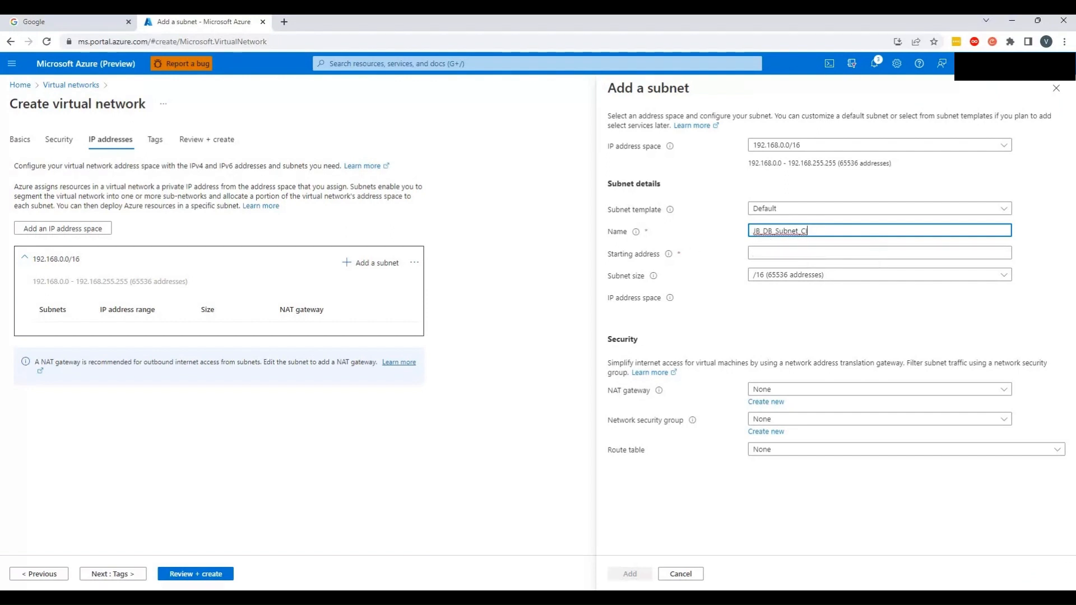
{"action": "key", "text": "alt+Tab"}
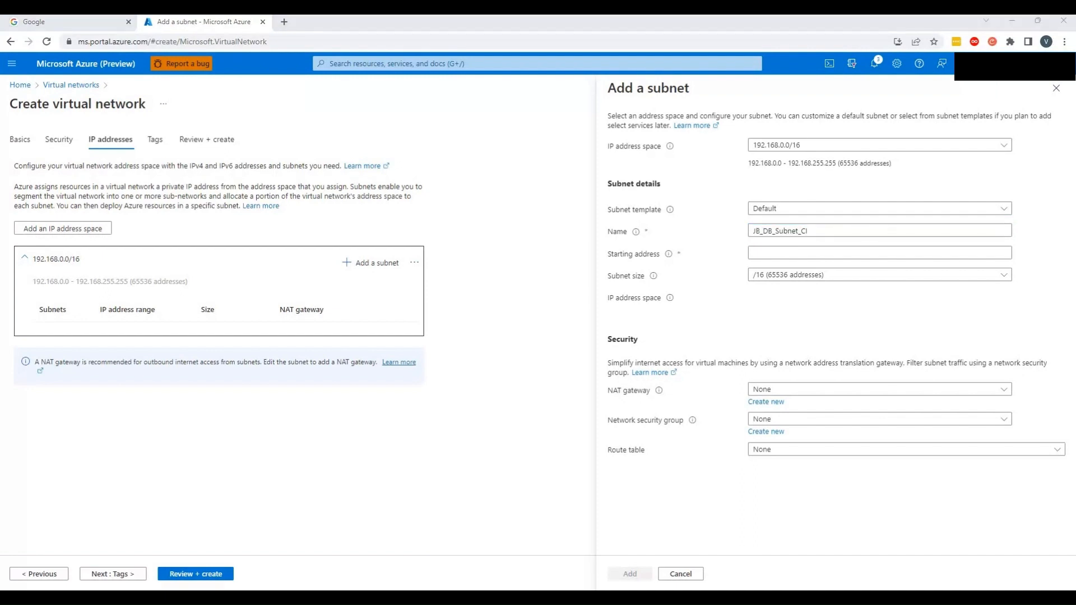
{"action": "left_click", "coordinate": [802, 255]}
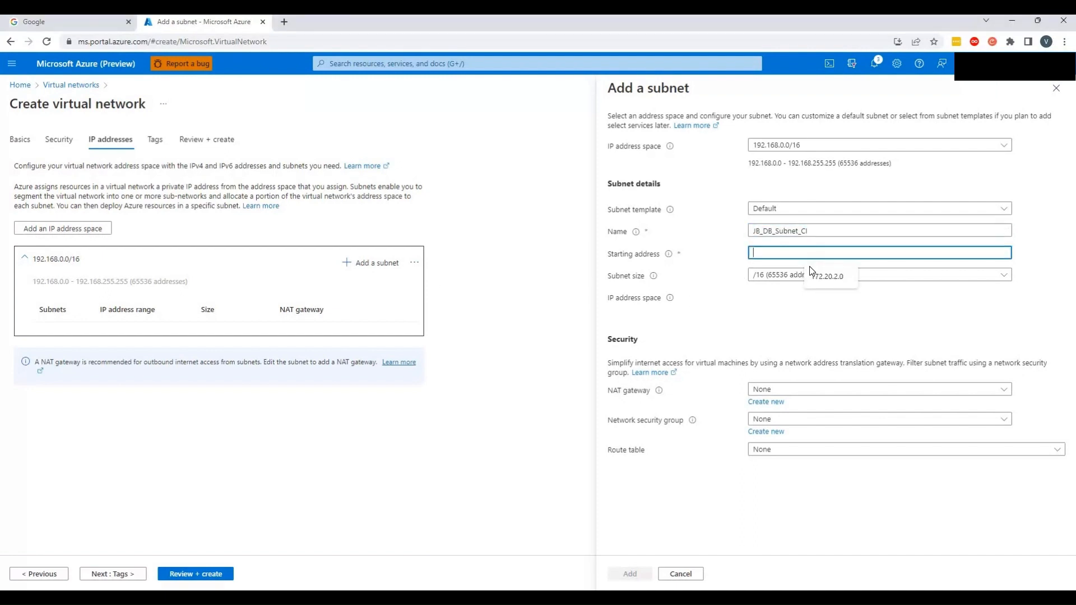
{"action": "type", "text": "192.168.1.0"}
{"action": "left_click", "coordinate": [830, 277]}
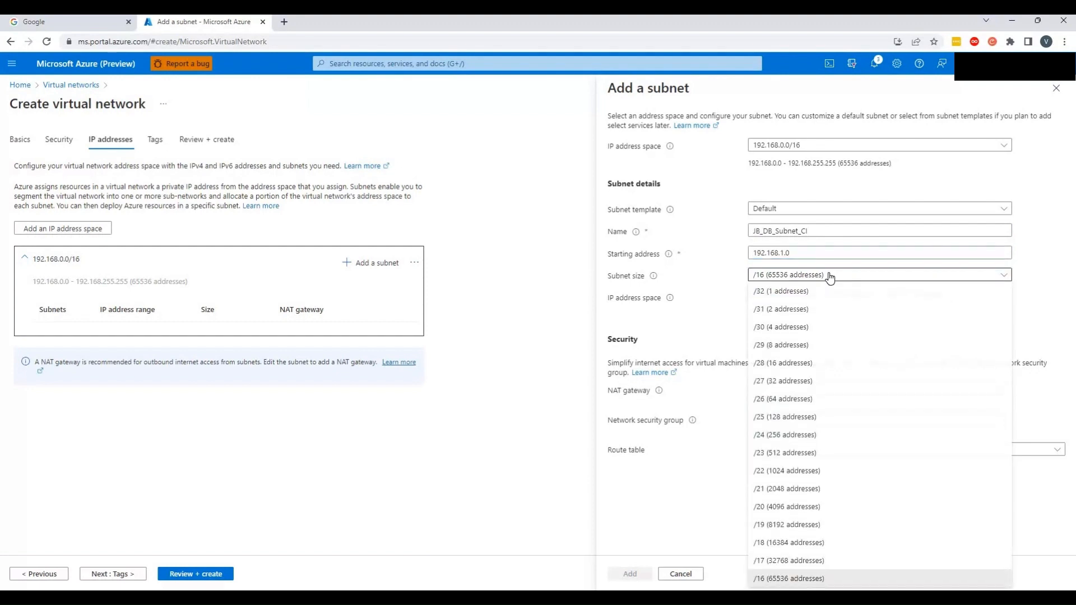
{"action": "left_click", "coordinate": [800, 399]}
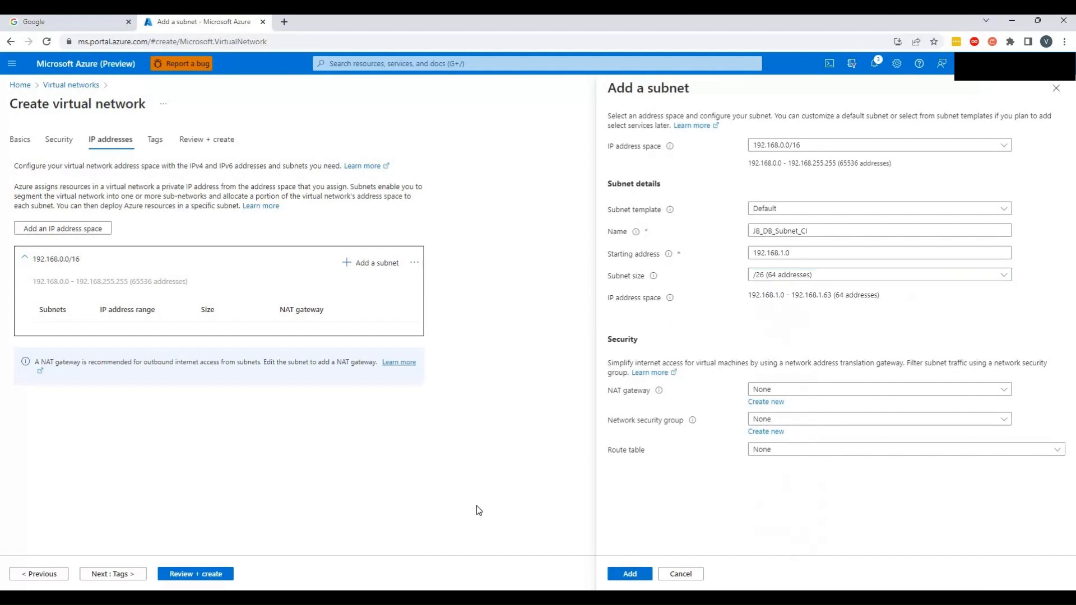
Skip the tags, review the settings and create the Central India virtual network
{"action": "left_click", "coordinate": [135, 575]}
{"action": "left_click", "coordinate": [126, 575]}
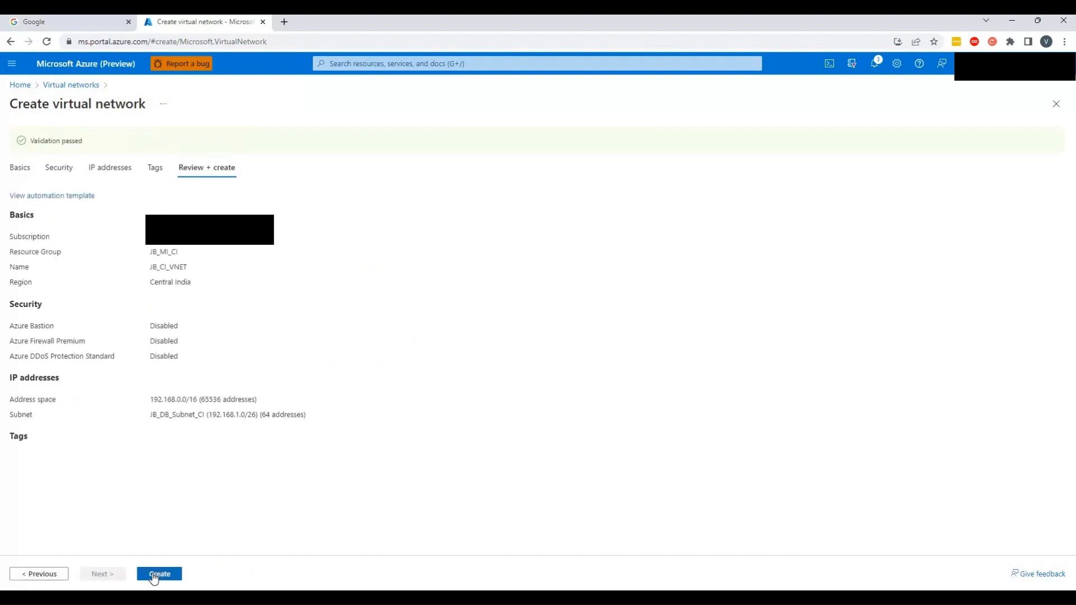
{"action": "left_click", "coordinate": [152, 573]}
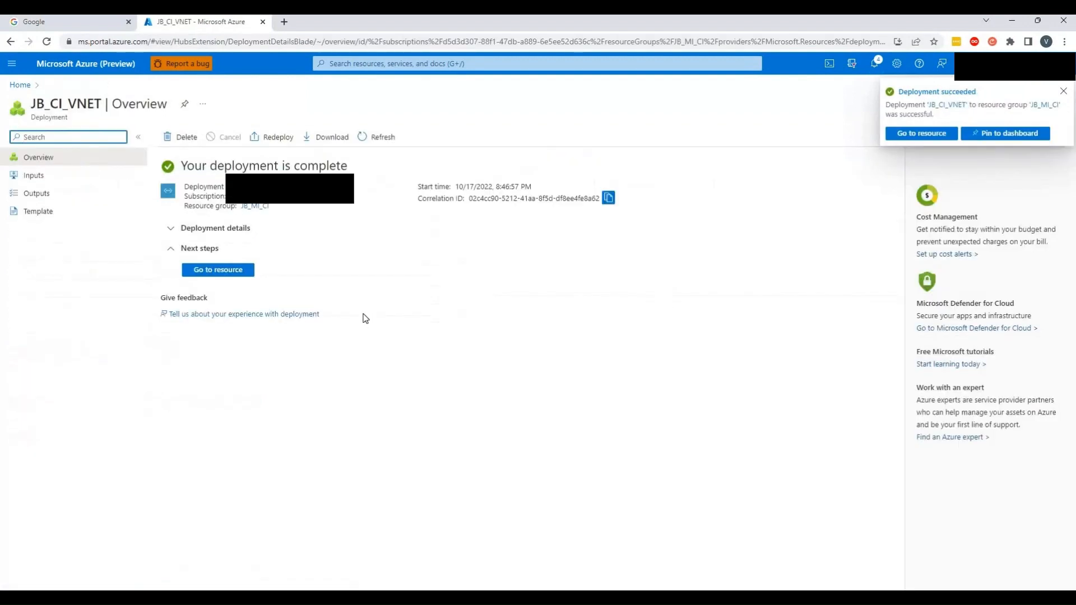
Open the deployed virtual network and view its list of subnets
{"action": "left_click", "coordinate": [224, 270]}
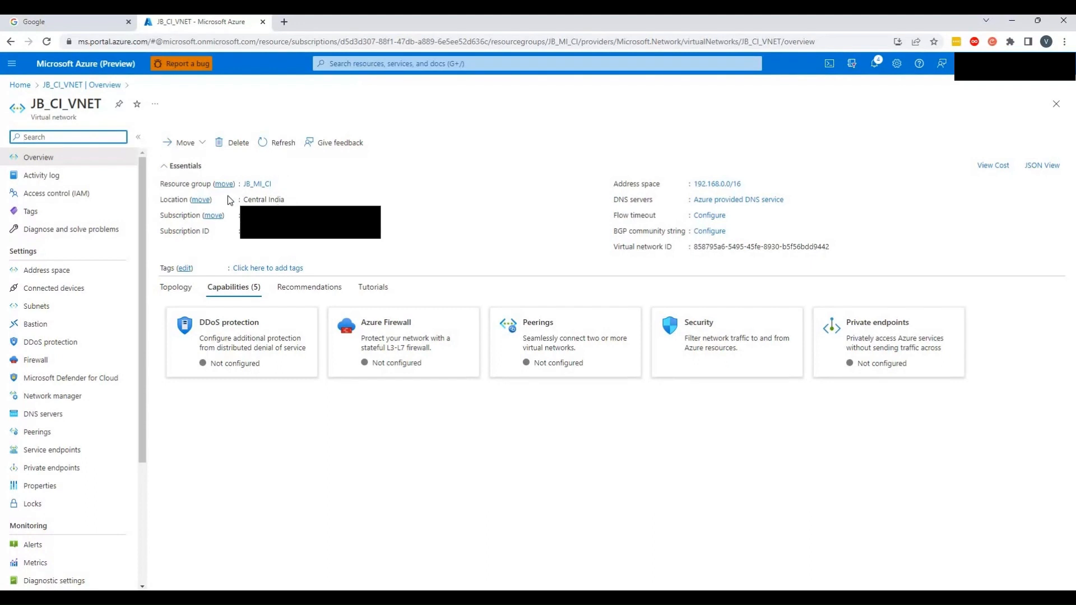
{"action": "left_click", "coordinate": [63, 313]}
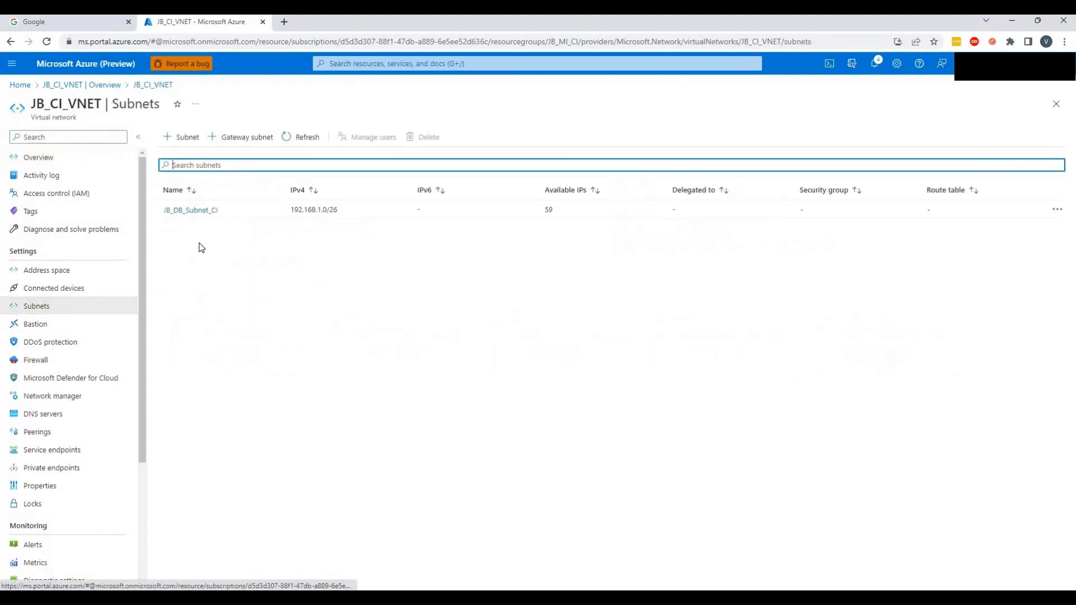